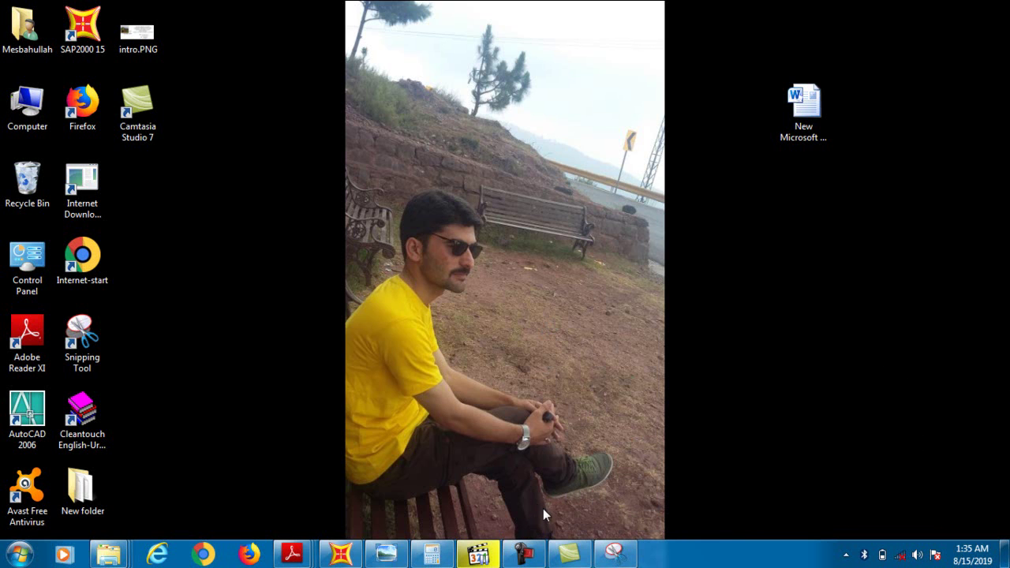
- Switch to the beam picture in Snipping Tool, mark support A and draw vertical guide lines above points A, B and C
mouse_move(379, 557)
left_click(604, 557)
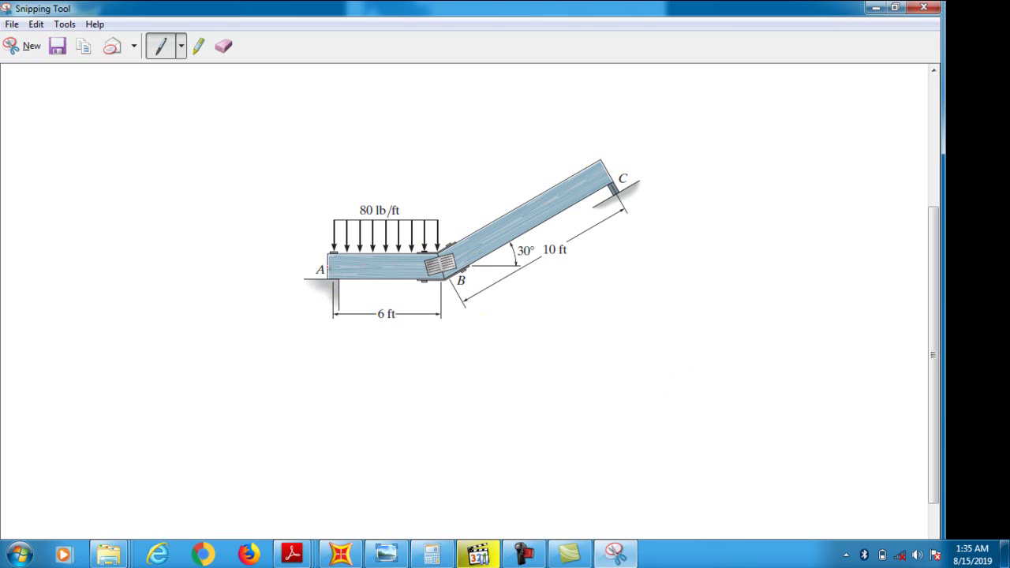
left_click_drag(305, 278, 329, 314)
left_click_drag(333, 254, 349, 138)
left_click_drag(439, 257, 452, 132)
left_click_drag(608, 162, 607, 100)
- Sketch a horizontal line with three vertical grid ticks below the beam, writing 6 in the first bay and dimension marks in the second
left_click_drag(604, 336, 800, 331)
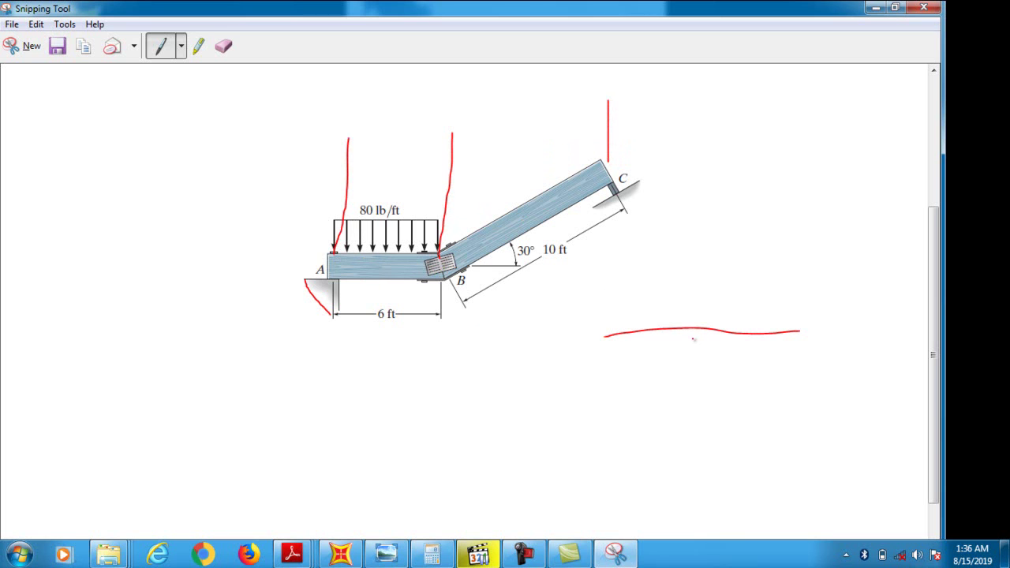
left_click_drag(610, 310, 606, 360)
left_click_drag(683, 310, 682, 368)
left_click_drag(806, 300, 805, 365)
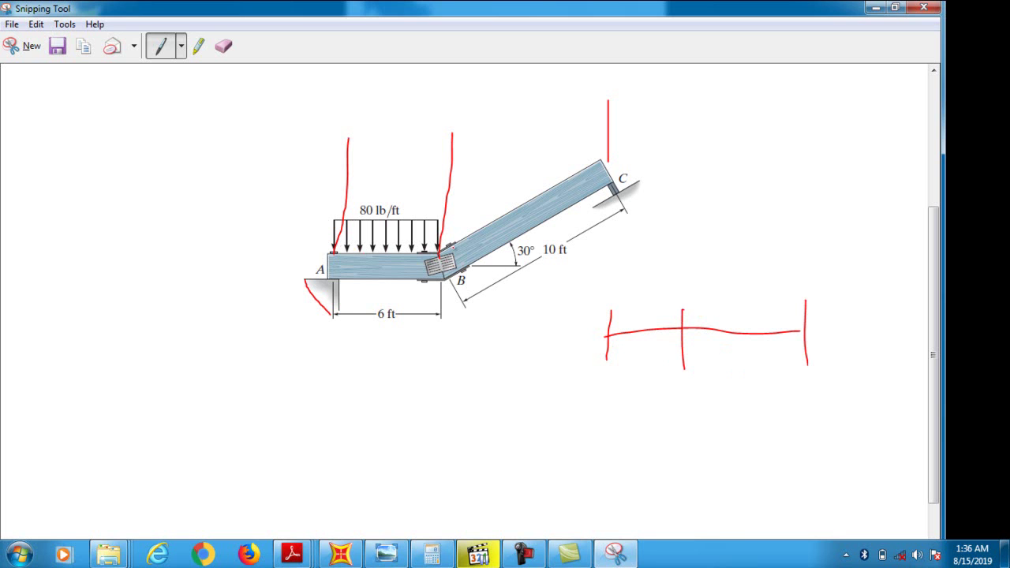
mouse_move(640, 346)
left_mouse_down()
mouse_move(629, 354)
mouse_move(800, 348)
left_mouse_up()
- Extend guide lines below B and C and draw an arrowed dimension line for the horizontal distance between them
left_click_drag(439, 258, 413, 355)
left_click_drag(607, 200, 585, 340)
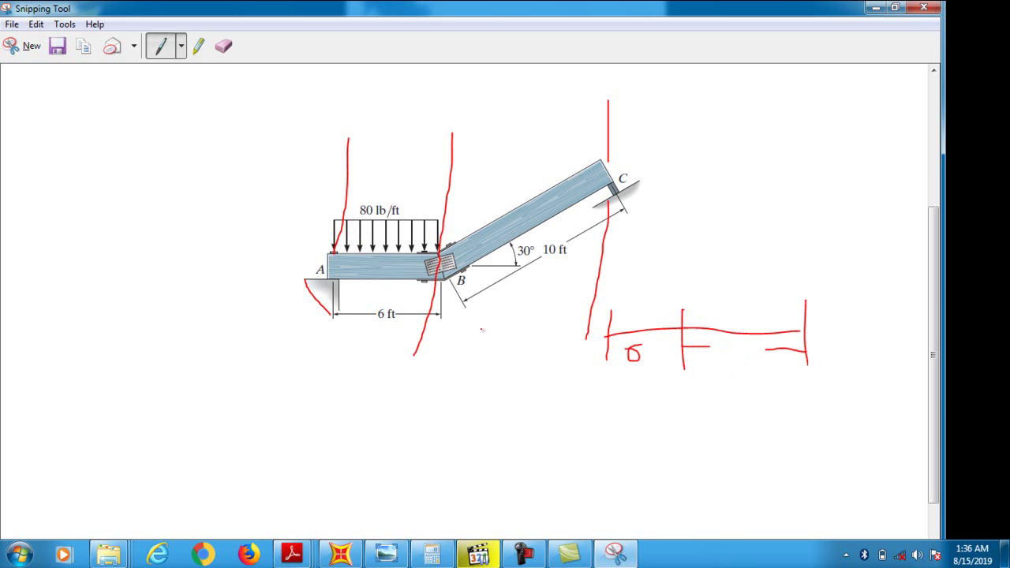
mouse_move(426, 321)
left_mouse_down()
mouse_move(591, 326)
mouse_move(582, 319)
mouse_move(558, 327)
left_mouse_up()
mouse_move(449, 311)
left_mouse_down()
mouse_move(424, 322)
mouse_move(438, 330)
left_mouse_up()
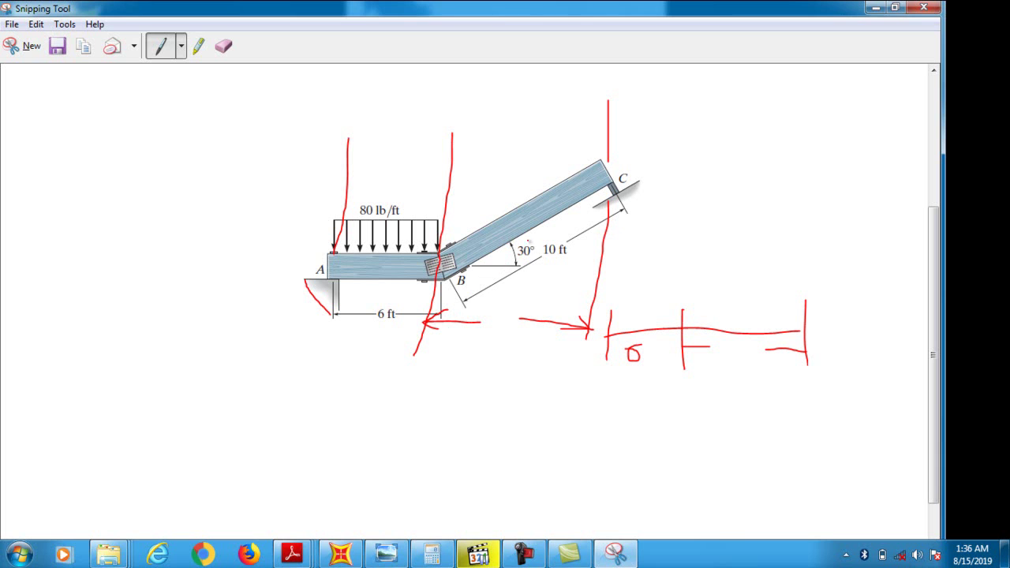
- Sketch a right triangle beside the beam with hypotenuse 10 and base angle 30
mouse_move(797, 138)
left_mouse_down()
mouse_move(688, 223)
mouse_move(794, 231)
mouse_move(800, 140)
left_mouse_up()
mouse_move(713, 210)
left_mouse_down()
mouse_move(715, 224)
mouse_move(754, 211)
mouse_move(743, 210)
left_mouse_up()
mouse_move(716, 173)
left_mouse_down()
mouse_move(718, 186)
mouse_move(729, 178)
mouse_move(723, 166)
mouse_move(733, 185)
left_mouse_up()
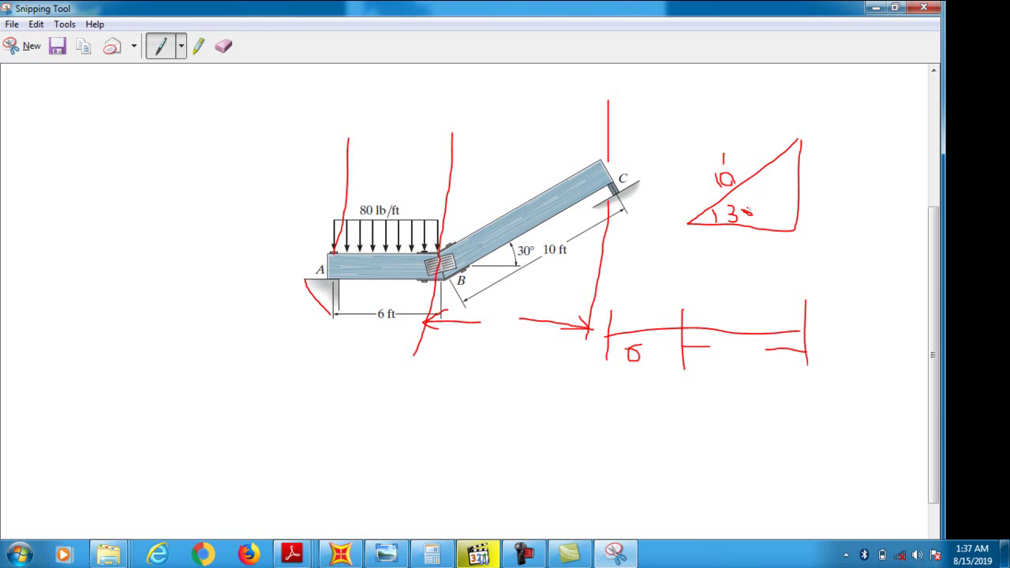
- Label the triangle's legs with the calculations x = 10cos30 = 8.66 and y = 10sin30 = 5
left_click_drag(809, 174, 815, 188)
mouse_move(702, 234)
left_mouse_down()
mouse_move(702, 245)
mouse_move(725, 243)
mouse_move(737, 261)
mouse_move(772, 248)
mouse_move(779, 264)
mouse_move(791, 247)
left_mouse_up()
mouse_move(792, 249)
left_mouse_down()
mouse_move(797, 267)
mouse_move(809, 257)
left_mouse_up()
mouse_move(716, 289)
left_mouse_down()
mouse_move(736, 280)
mouse_move(749, 288)
mouse_move(742, 278)
mouse_move(755, 292)
mouse_move(791, 288)
left_mouse_up()
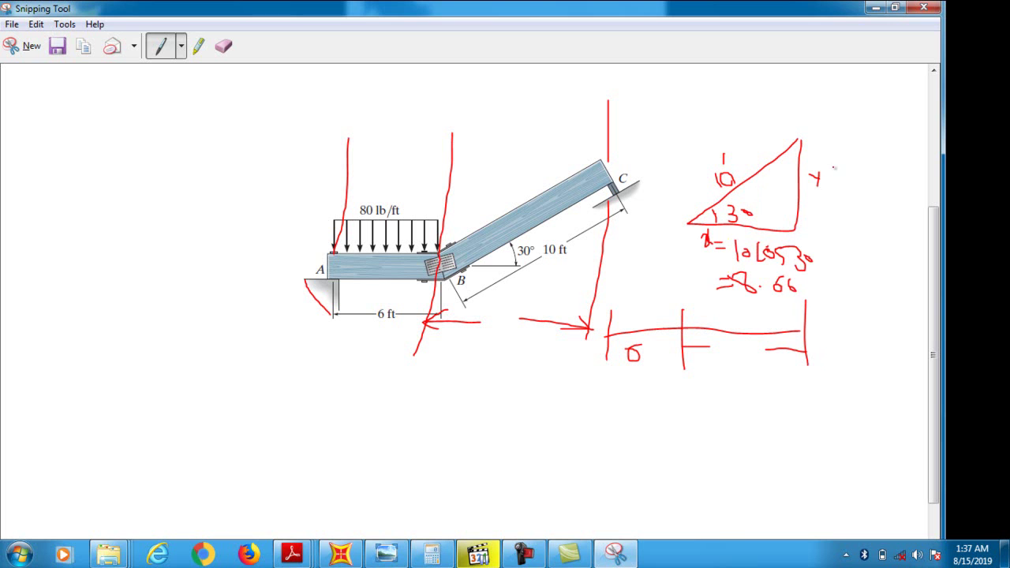
mouse_move(822, 178)
left_mouse_down()
mouse_move(831, 188)
mouse_move(854, 181)
mouse_move(851, 193)
mouse_move(874, 188)
mouse_move(880, 199)
mouse_move(901, 182)
left_mouse_up()
mouse_move(832, 205)
left_mouse_down()
mouse_move(866, 210)
mouse_move(852, 218)
mouse_move(867, 202)
left_mouse_up()
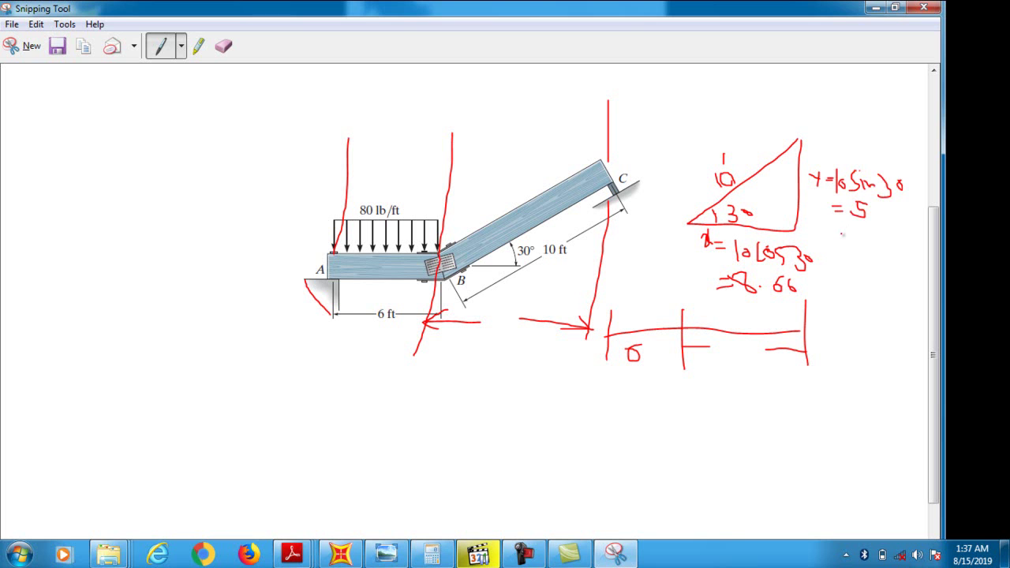
- Mark the support slope at C as 30 degrees and circle the 80 lb/ft load and its units
mouse_move(750, 205)
left_mouse_down()
mouse_move(741, 212)
mouse_move(756, 220)
mouse_move(748, 207)
left_mouse_up()
mouse_move(617, 195)
left_mouse_down()
mouse_move(669, 199)
mouse_move(642, 192)
mouse_move(655, 189)
left_mouse_up()
mouse_move(381, 190)
left_mouse_down()
mouse_move(353, 210)
mouse_move(402, 221)
mouse_move(392, 189)
mouse_move(364, 194)
left_mouse_up()
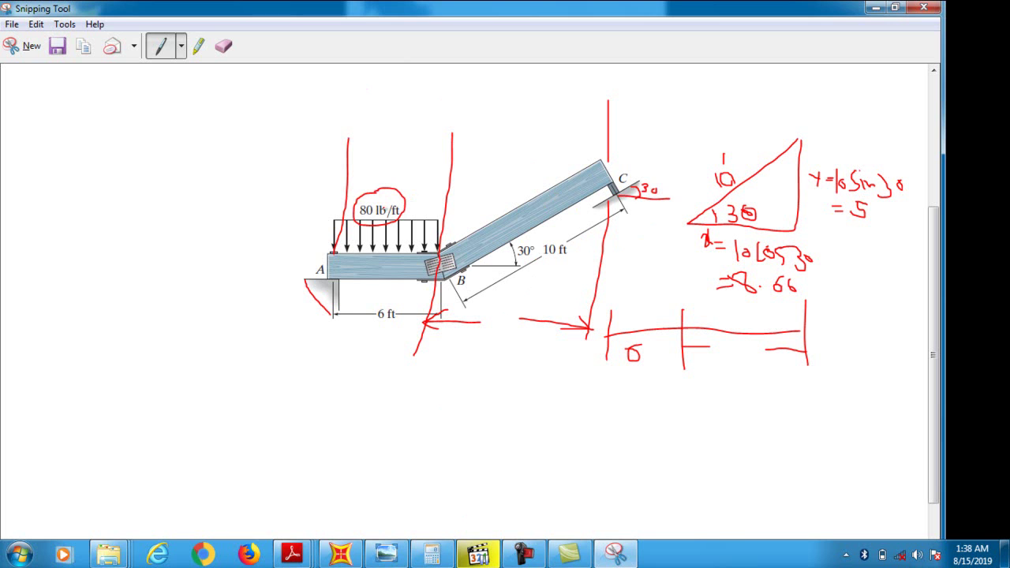
mouse_move(379, 199)
left_mouse_down()
mouse_move(389, 227)
mouse_move(412, 200)
mouse_move(377, 201)
left_mouse_up()
- Switch to SAP2000 and start a new model from the Grid Only template in lb, ft, F units
left_click(340, 554)
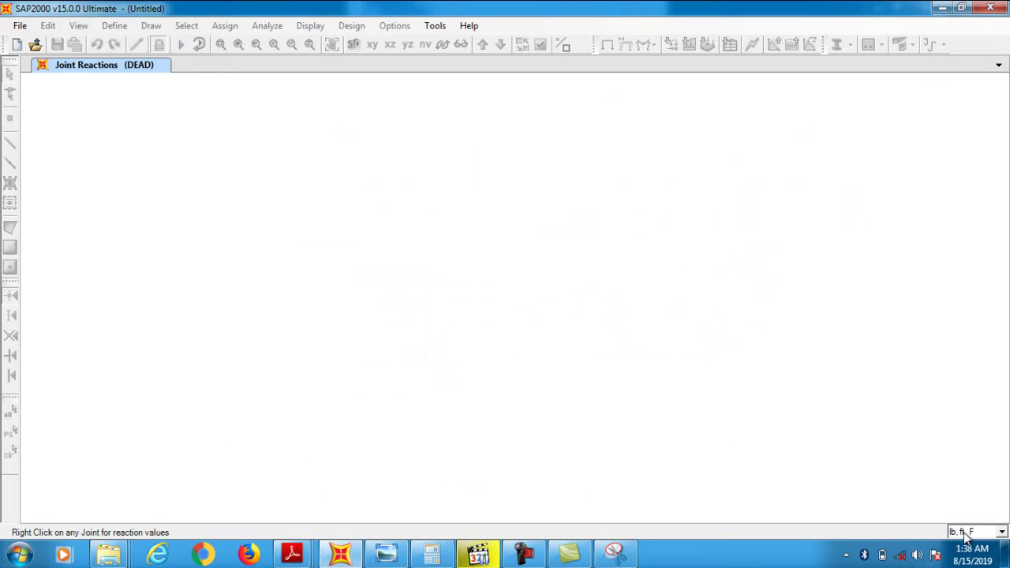
left_click(523, 554)
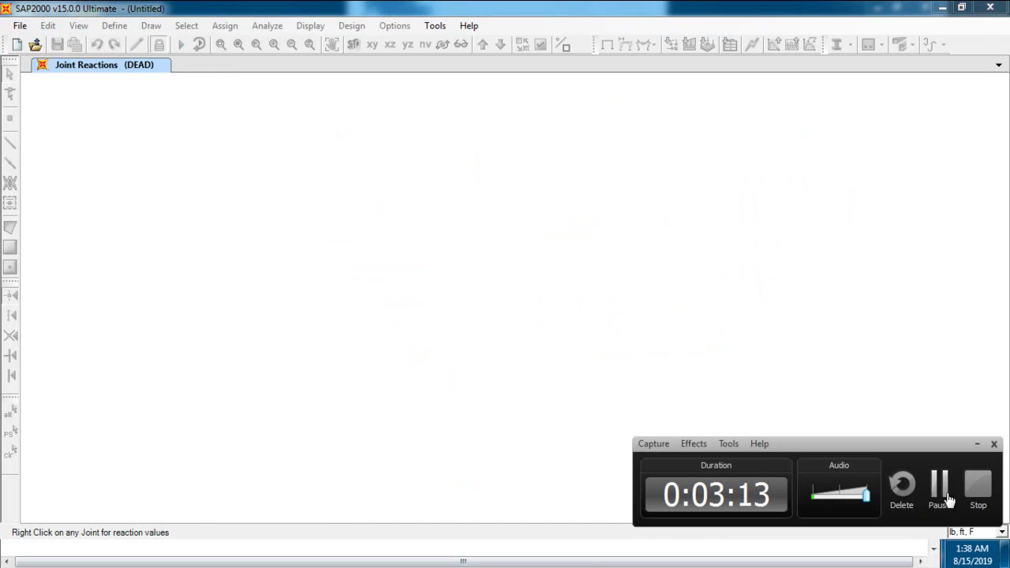
left_click(939, 486)
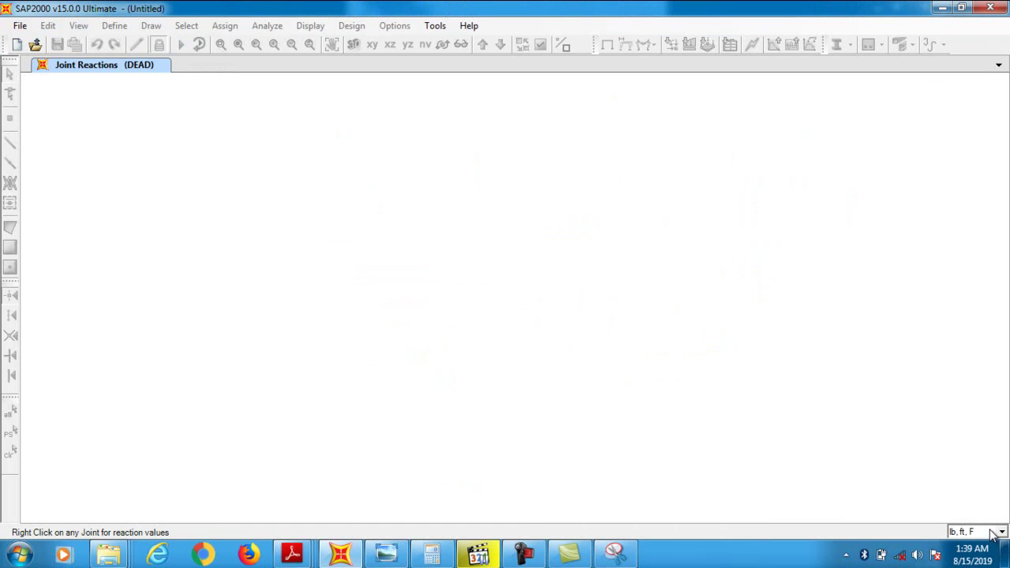
left_click(17, 45)
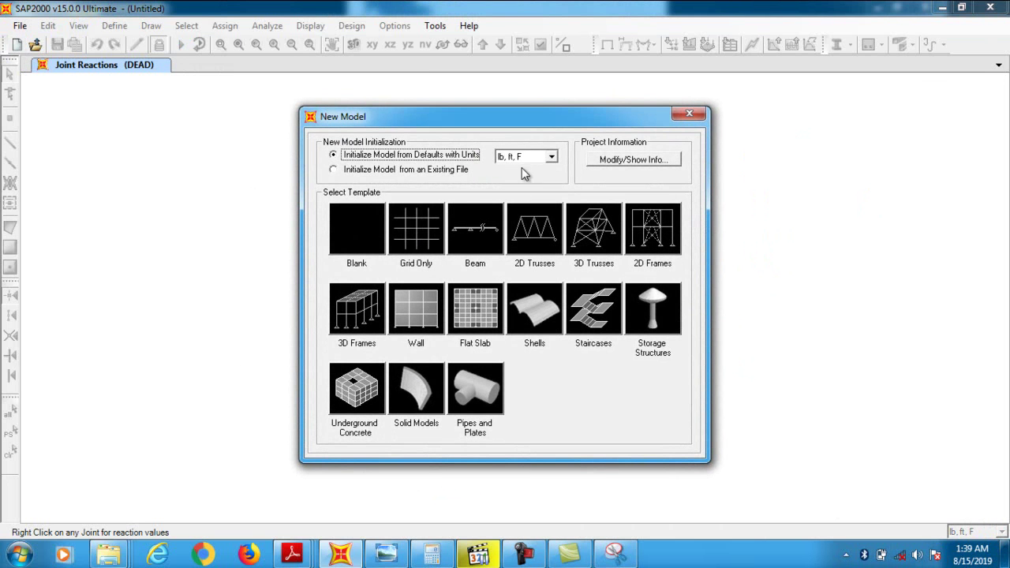
left_click(400, 238)
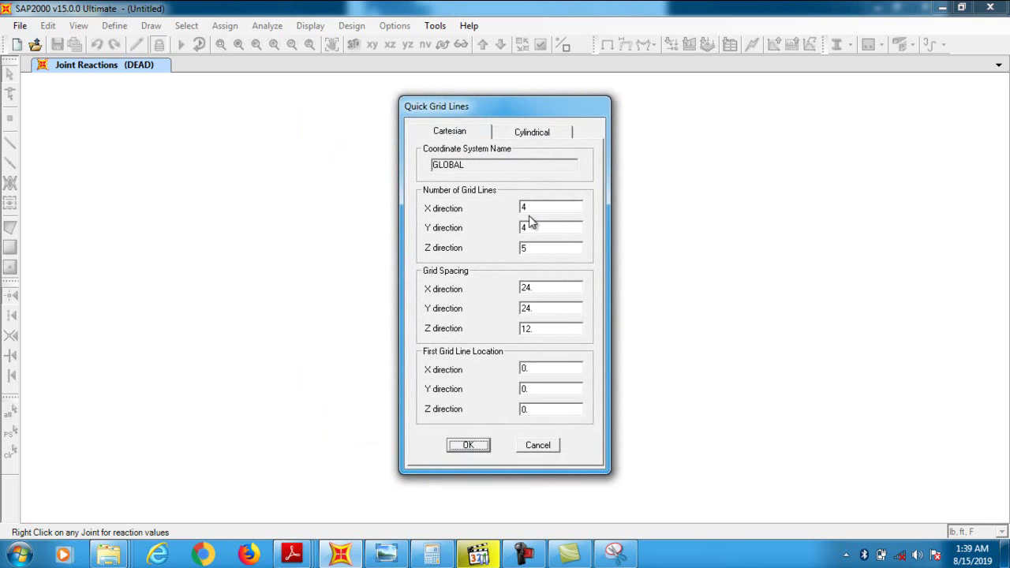
- Set the number of grid lines to 3 in the X direction and 1 in the Y direction
double_click(522, 212)
type("3")
double_click(538, 229)
left_click(527, 230)
- Switch to Snipping Tool and mark the vertical distance between the levels of A and C as 5
left_click(615, 553)
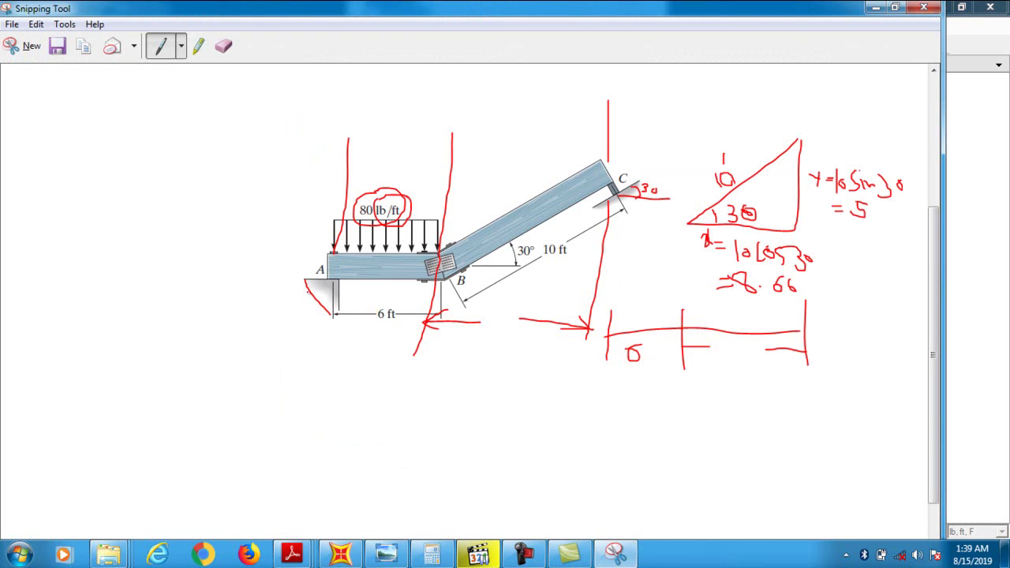
left_click_drag(335, 281, 64, 260)
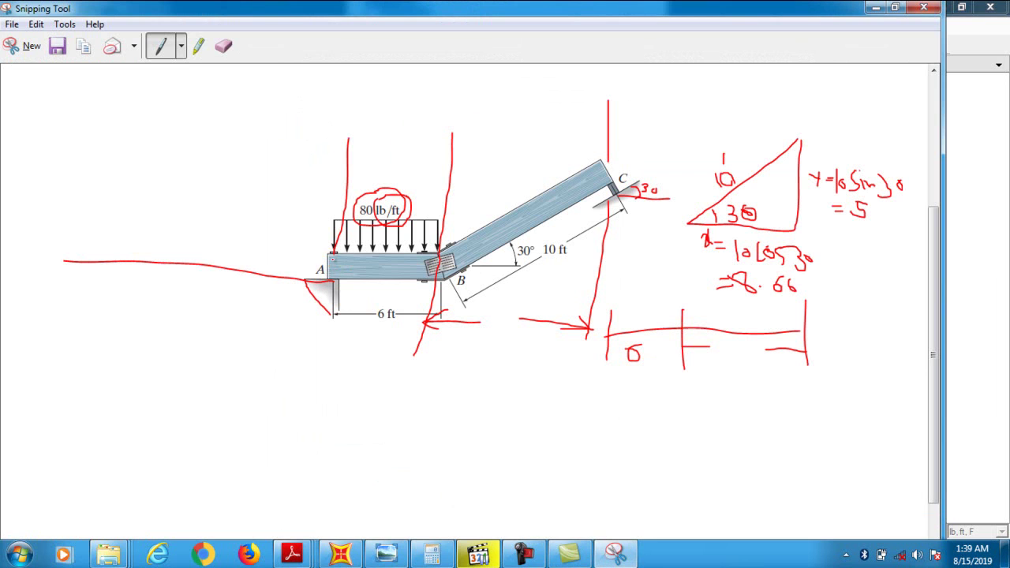
mouse_move(594, 174)
left_mouse_down()
mouse_move(186, 164)
mouse_move(195, 273)
left_mouse_up()
left_click_drag(239, 147, 193, 178)
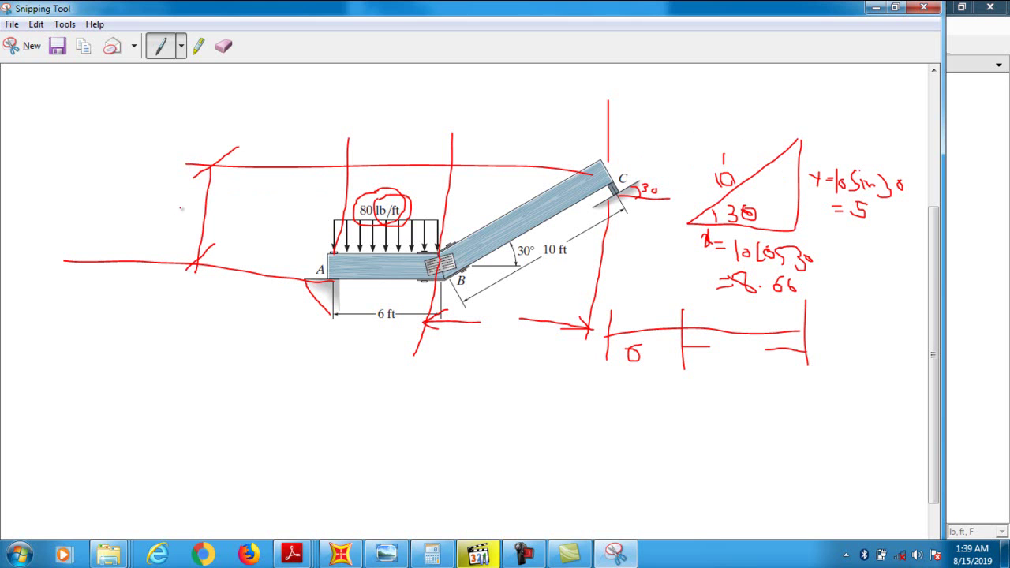
left_click_drag(209, 207, 184, 218)
- Back in SAP2000, set 2 Z grid lines and spacings of X 6, Y 1 and Z 5, and create the grid
left_click(355, 557)
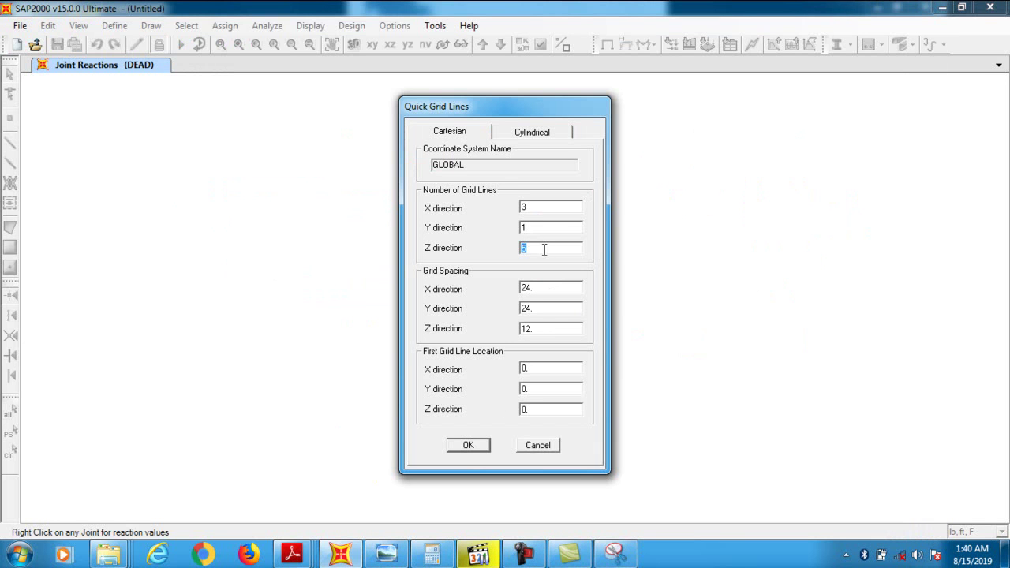
type("2")
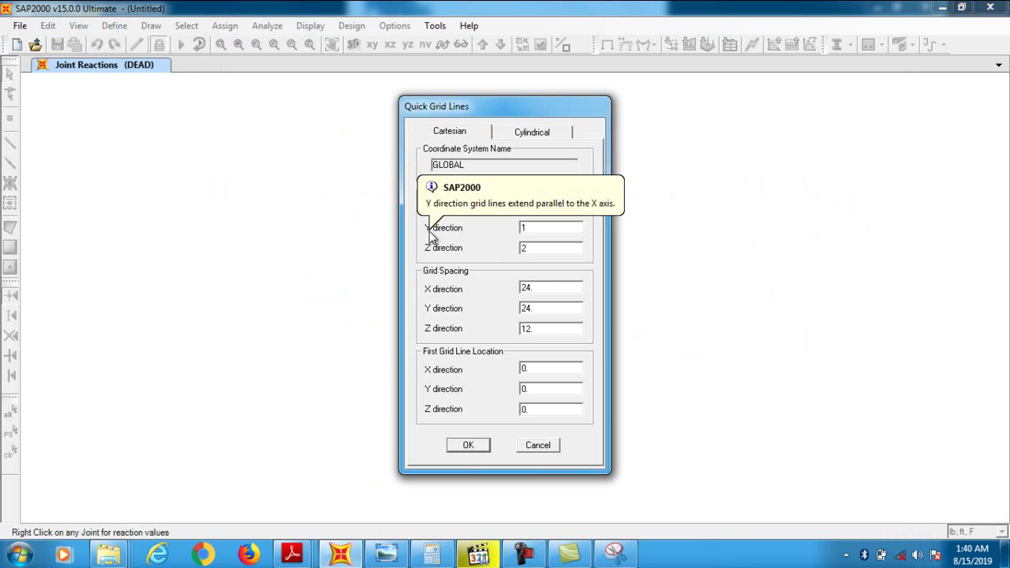
double_click(542, 289)
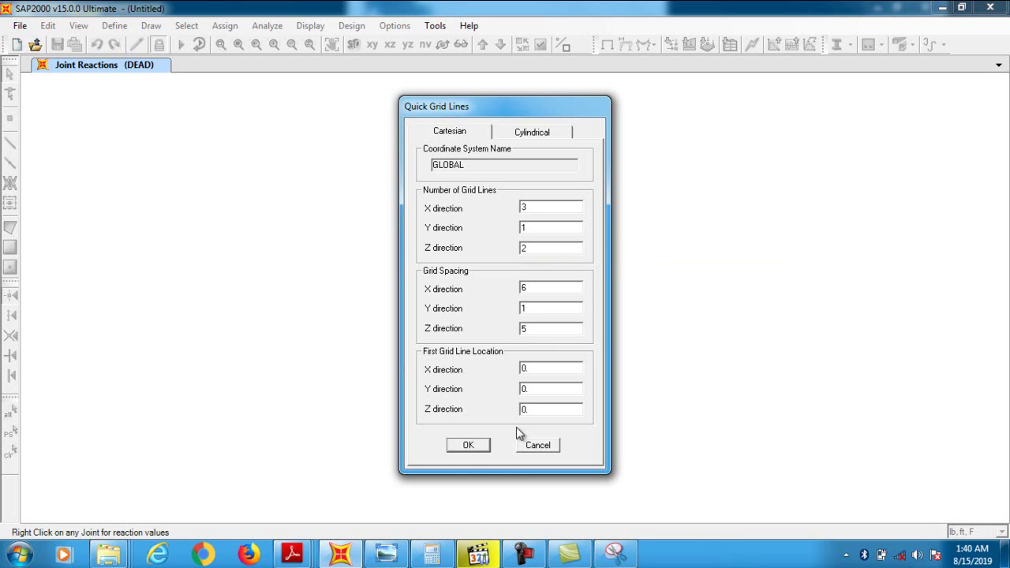
left_click(468, 446)
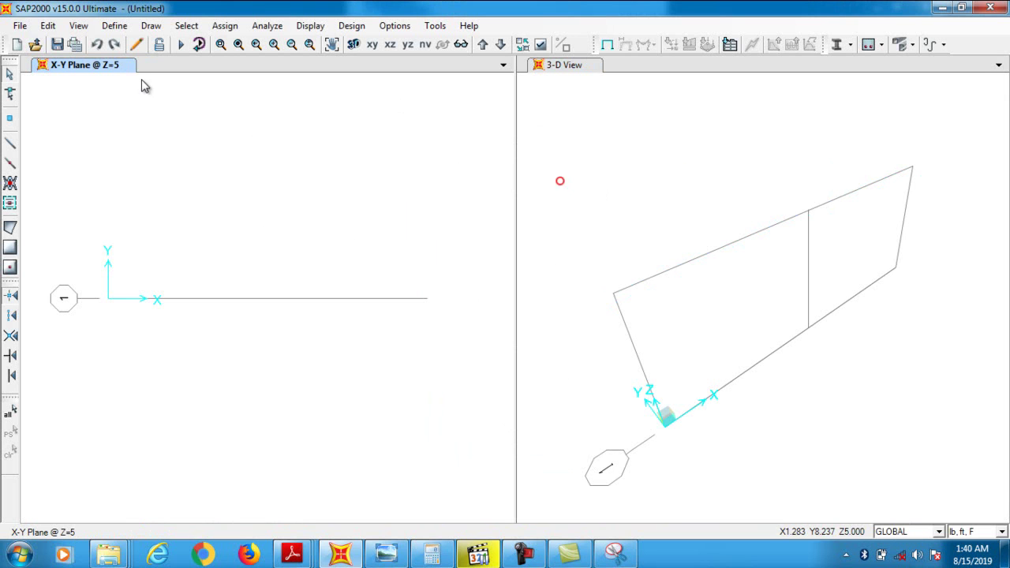
- Show the X-Z plane view and open the grid data with the grids displayed as spacing
left_click(389, 44)
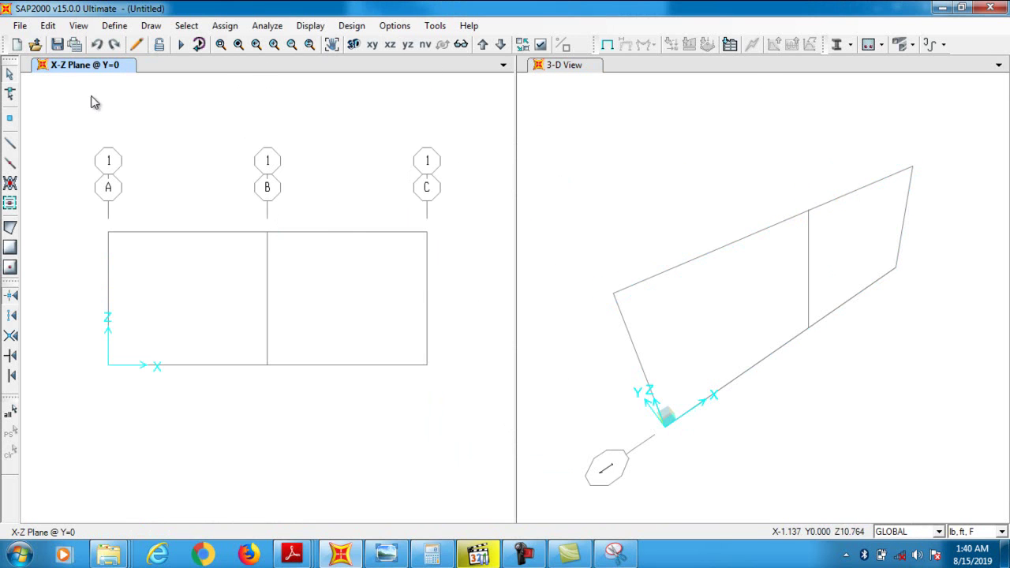
right_click(223, 235)
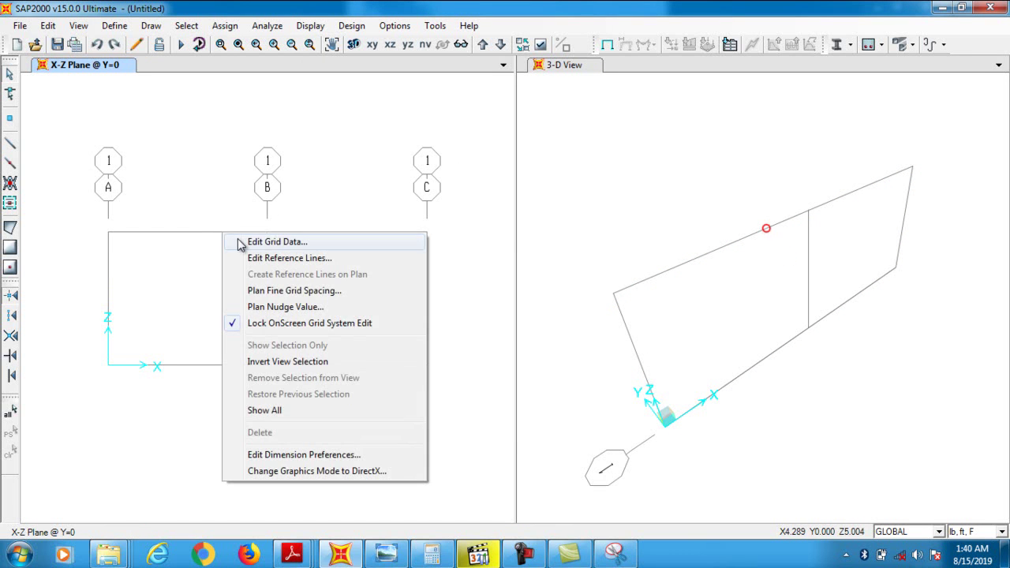
left_click(241, 243)
left_click(538, 286)
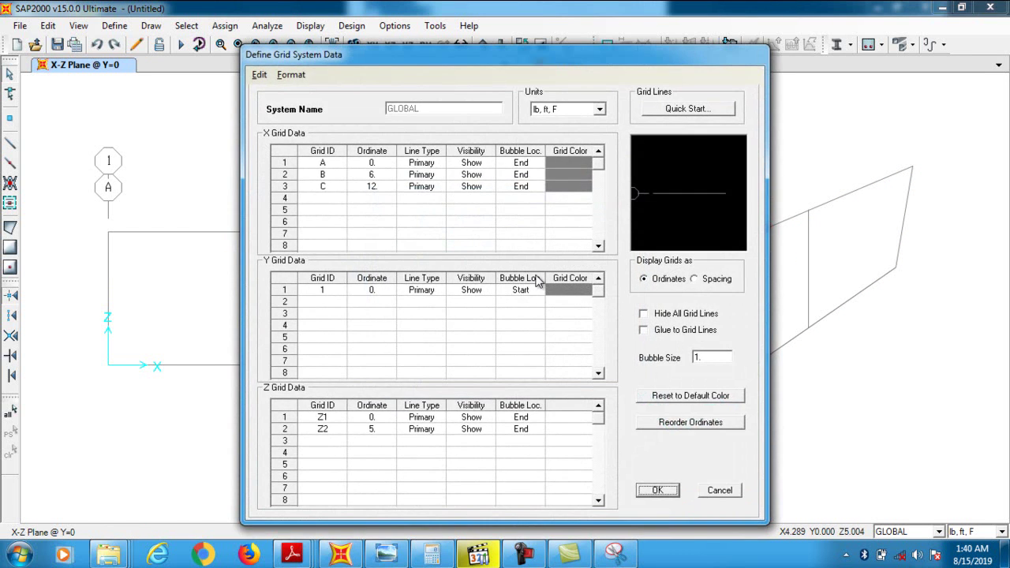
left_click(710, 283)
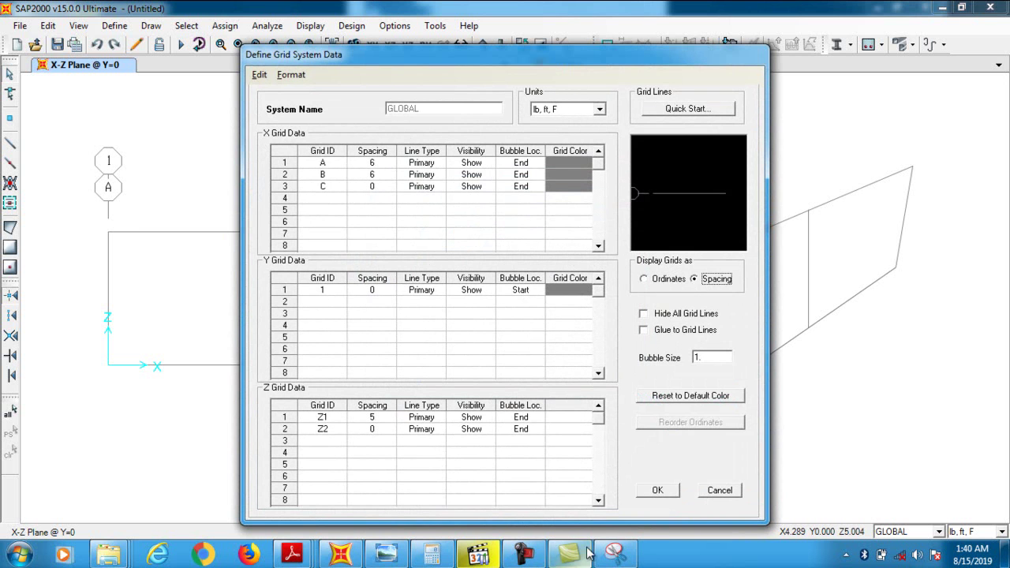
- Switch to Snipping Tool, letter the sketched grid lines A, B and C, circle the 6 and write 8.66 between B and C
left_click(615, 553)
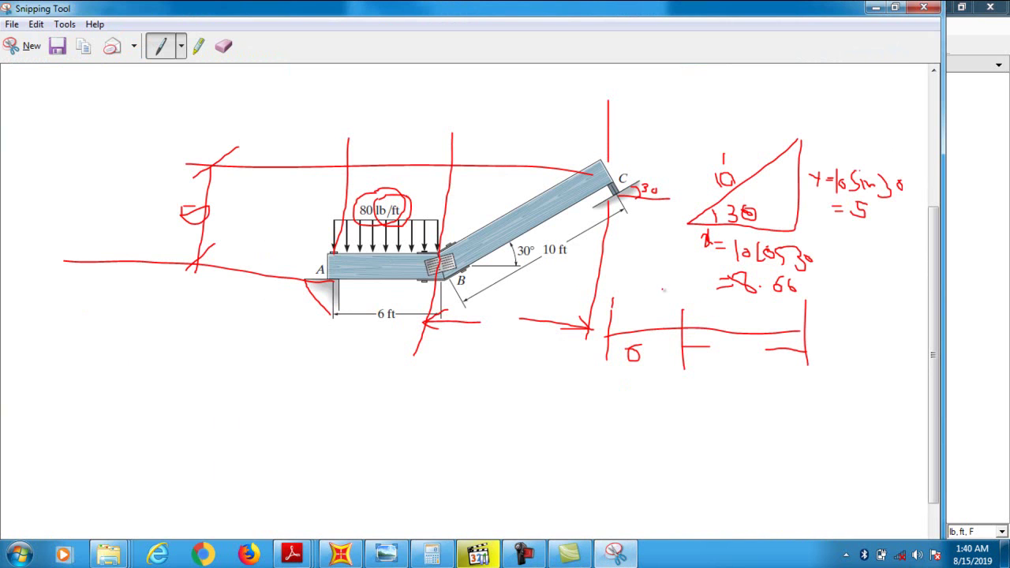
left_click_drag(625, 344, 630, 337)
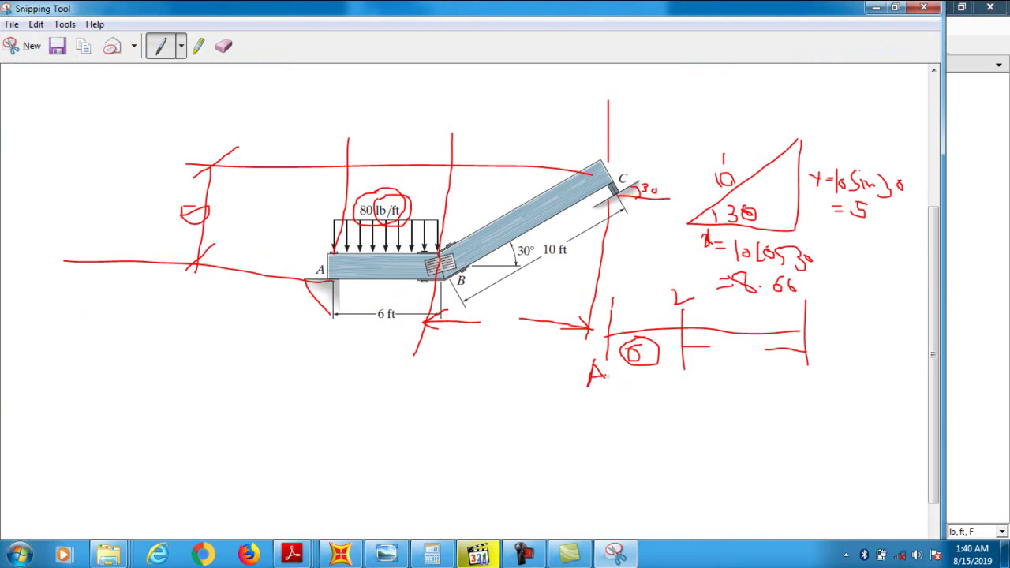
left_click_drag(820, 381, 821, 398)
left_click_drag(630, 394, 790, 407)
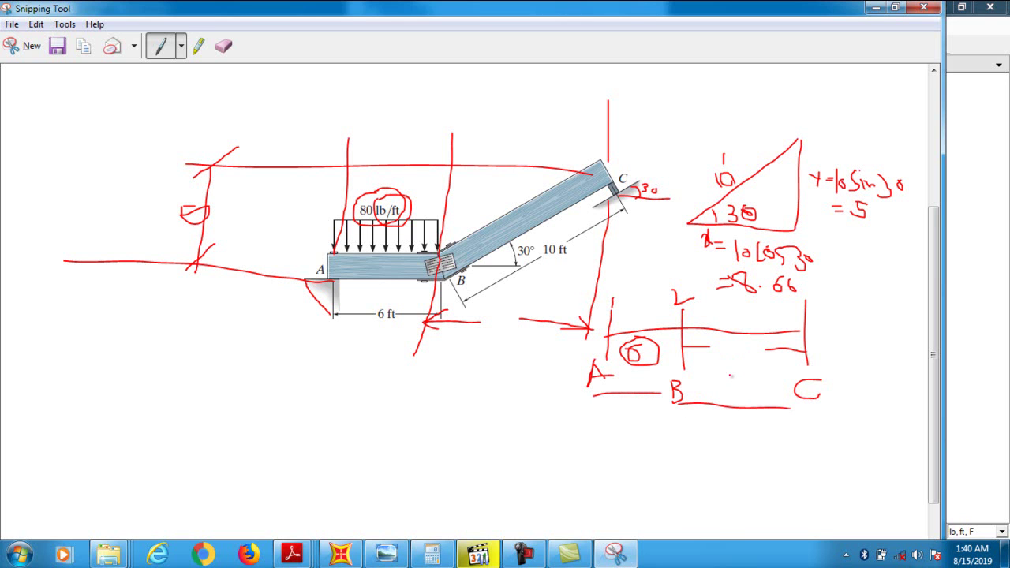
left_click_drag(732, 352, 733, 372)
left_click_drag(784, 376, 776, 370)
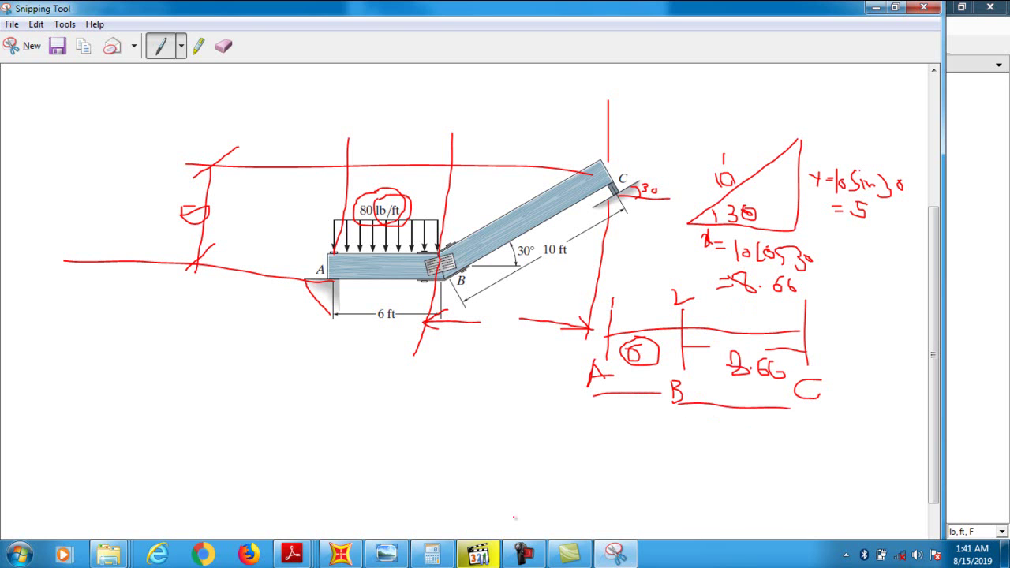
- Back in SAP2000, set the X grid spacing of line B to 8.66 and apply the edited grid system
left_click(345, 554)
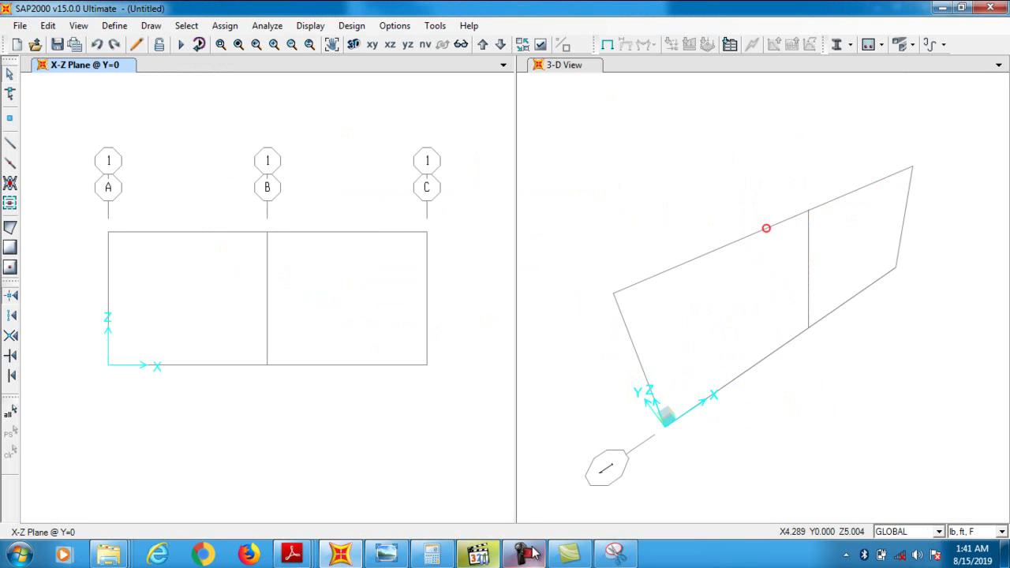
left_click(614, 554)
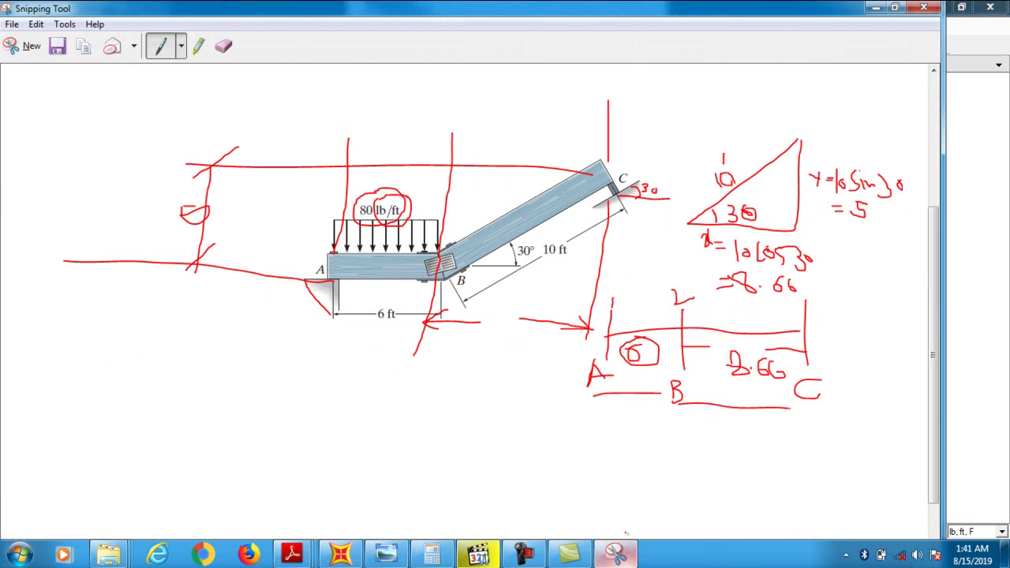
left_click(876, 7)
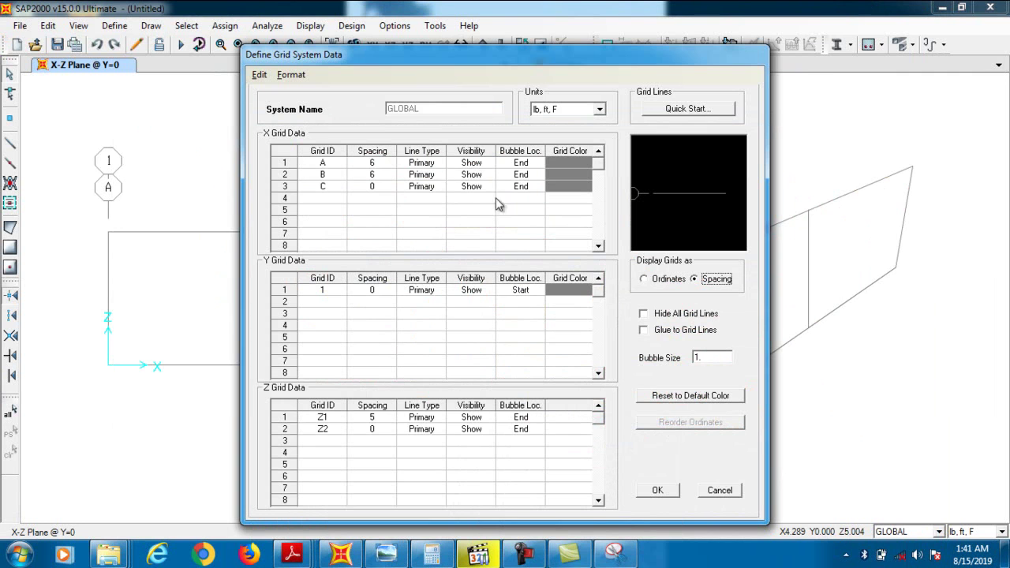
left_click(387, 163)
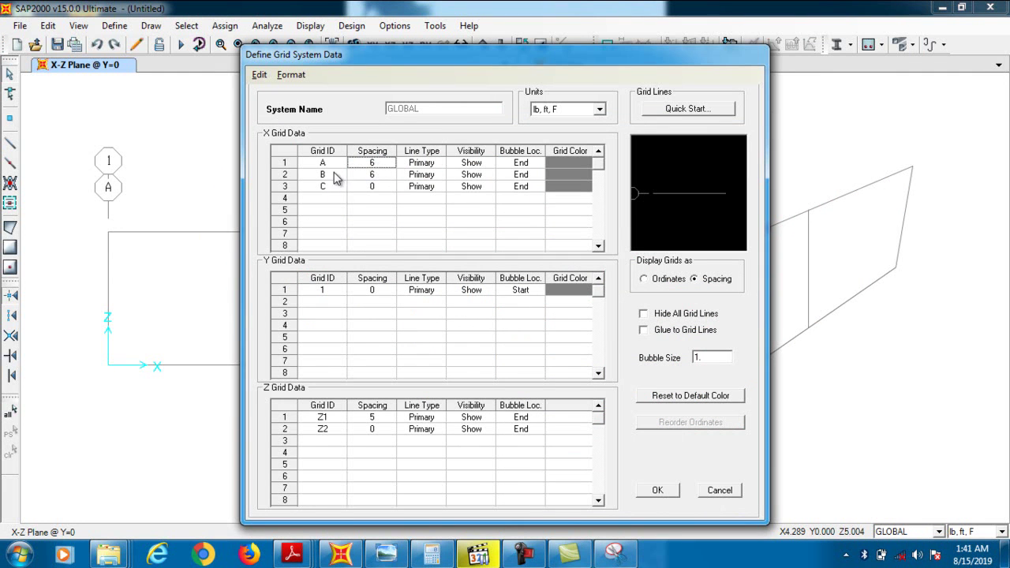
left_click(370, 178)
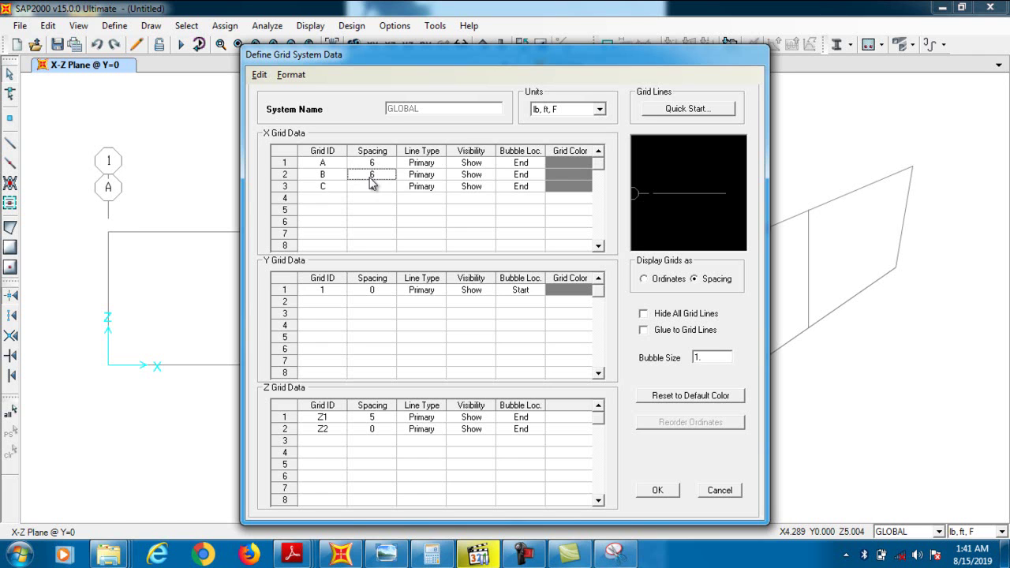
type("7")
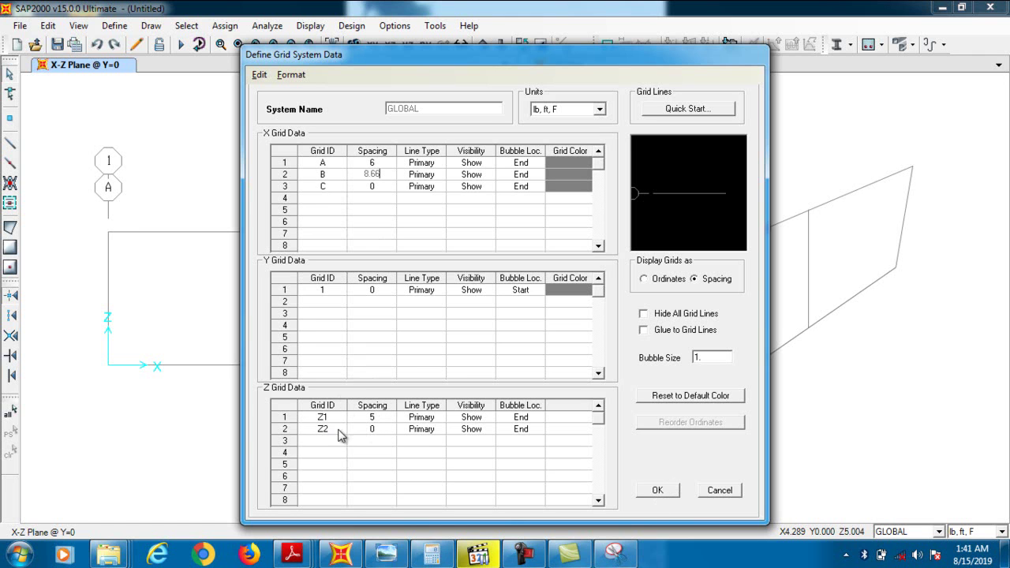
left_click(653, 492)
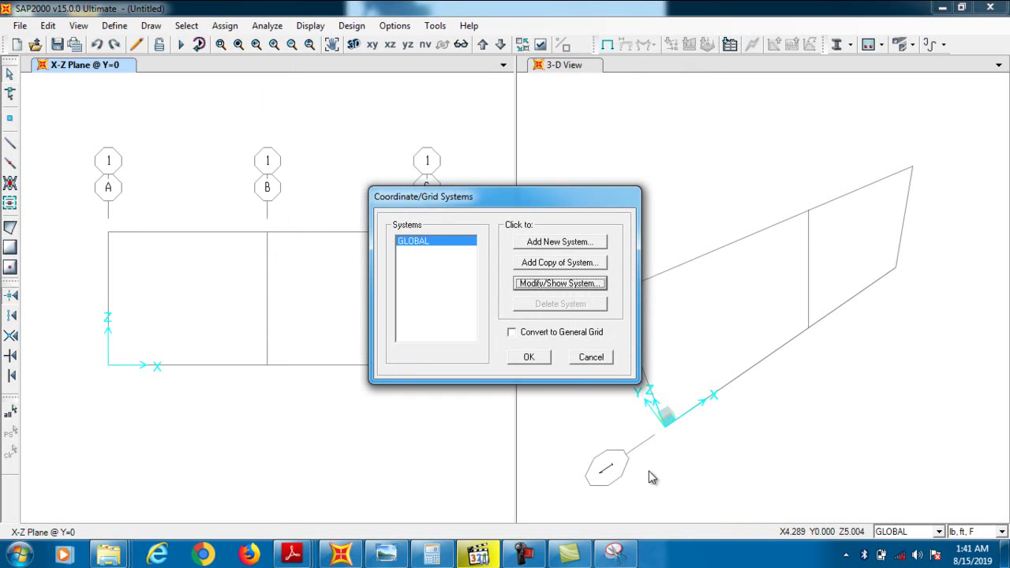
left_click(521, 356)
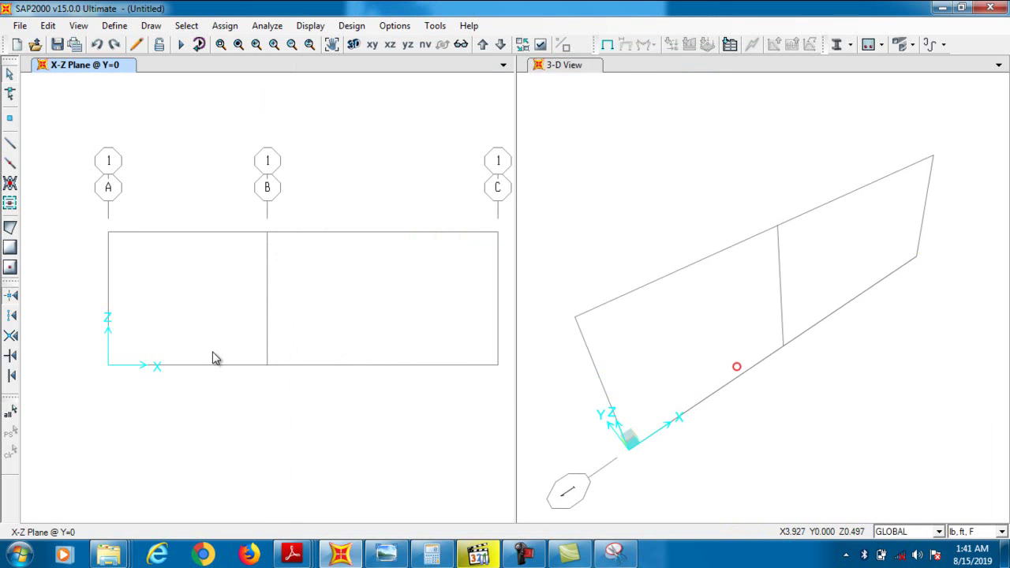
- Draw straight frame members with section FSEC1 from the grid origin at A to B, and up to the upper grid point at C
left_click(10, 144)
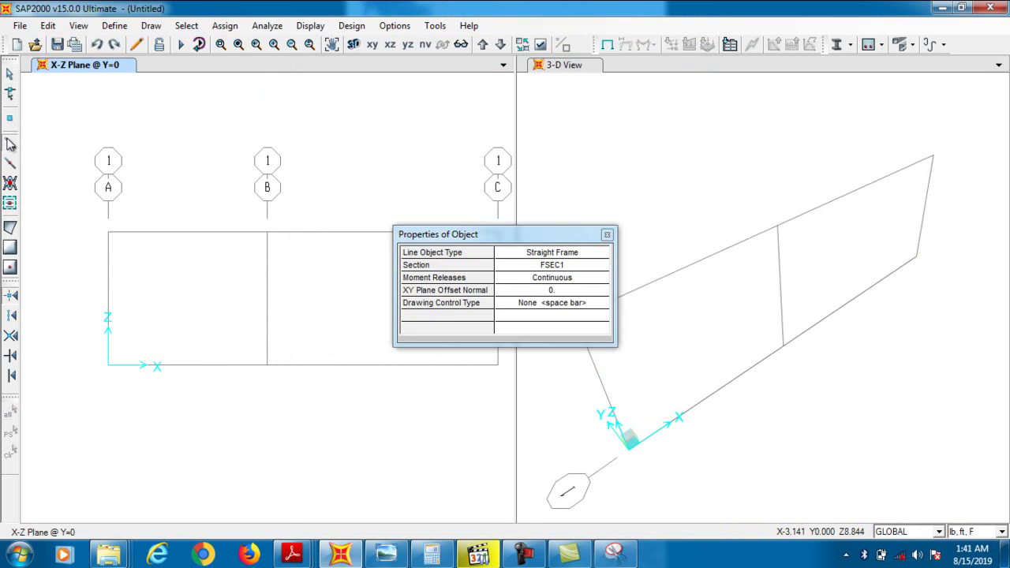
left_click_drag(516, 236, 700, 186)
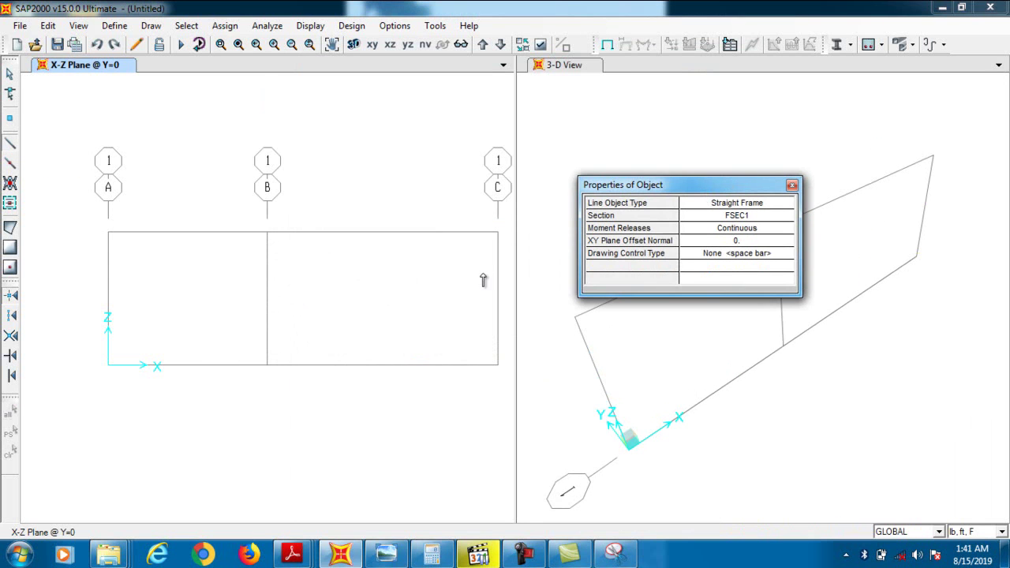
left_click(107, 367)
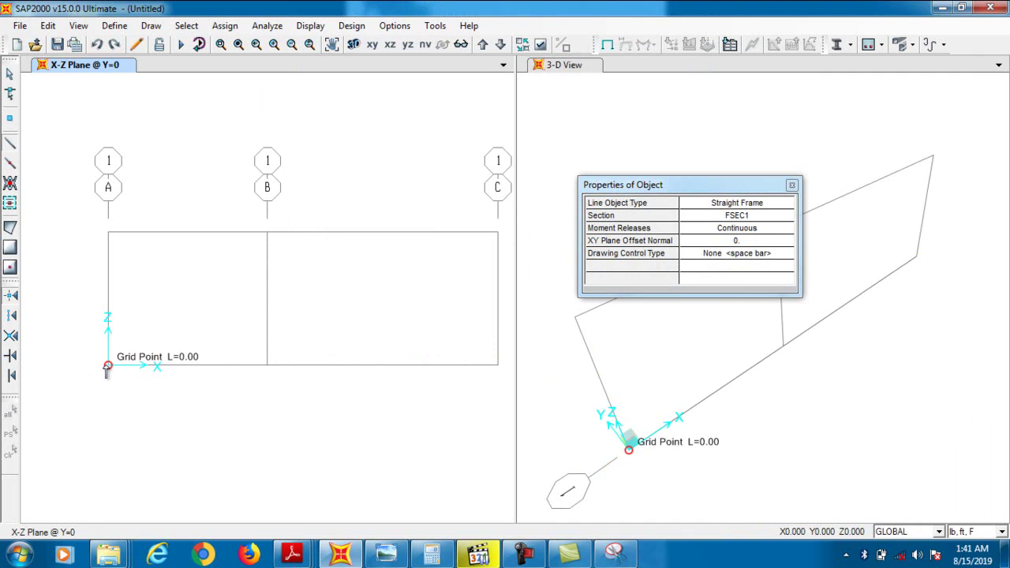
left_click(266, 365)
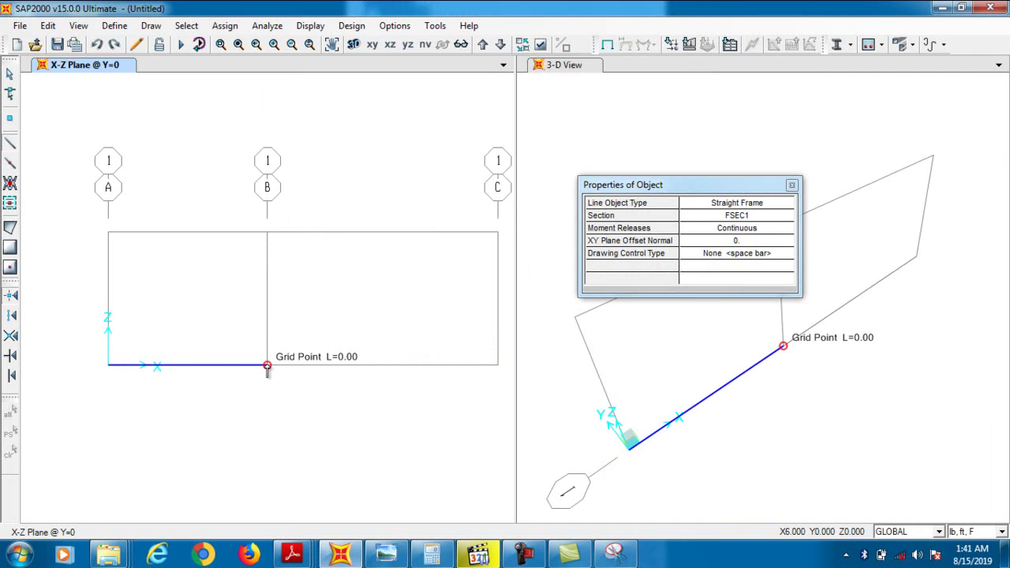
left_click(497, 234)
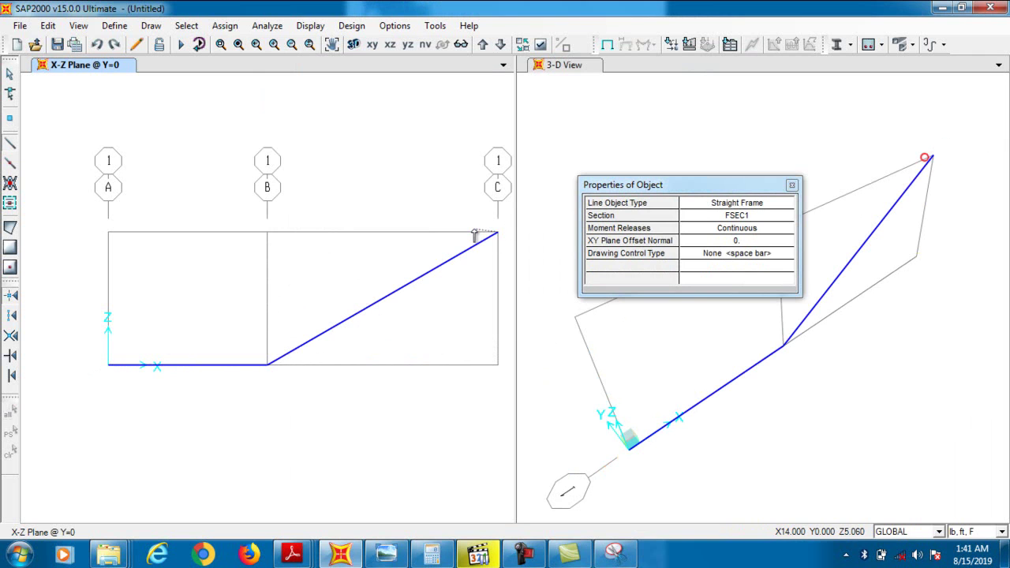
key("Escape")
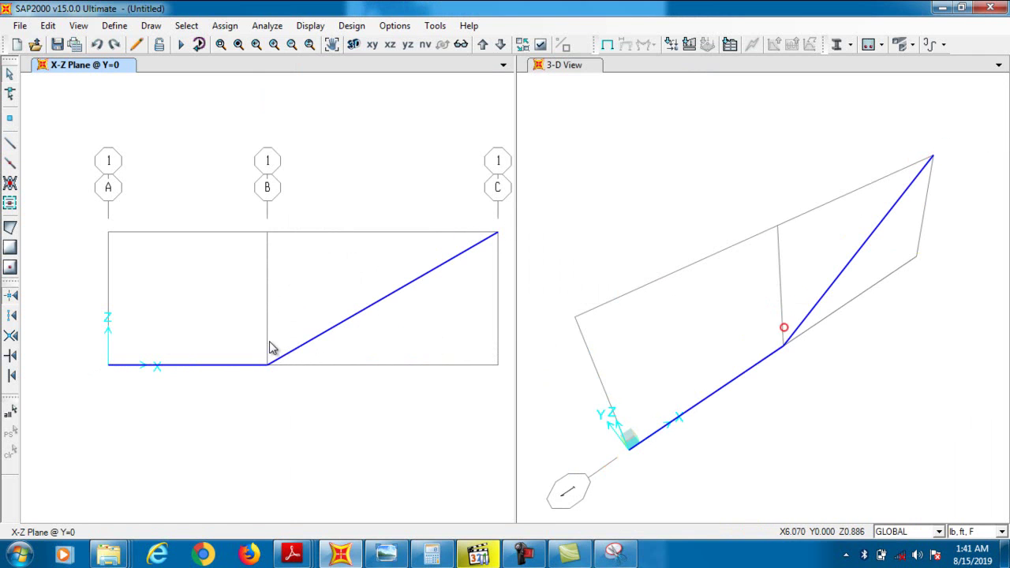
- Switch to Snipping Tool and sketch roller support symbols with leader lines to the supports at A and C
left_click(616, 552)
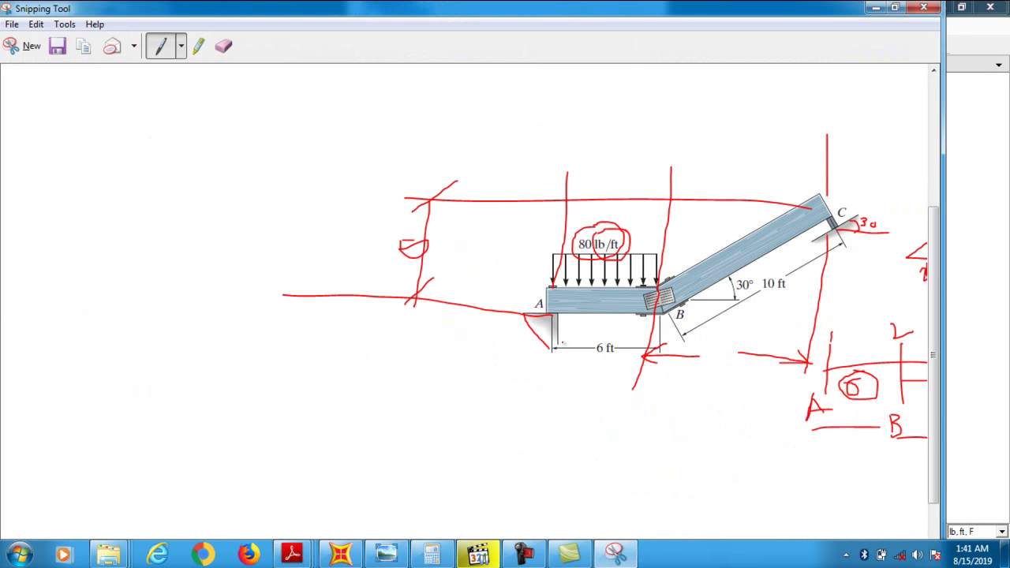
left_click_drag(557, 402, 555, 402)
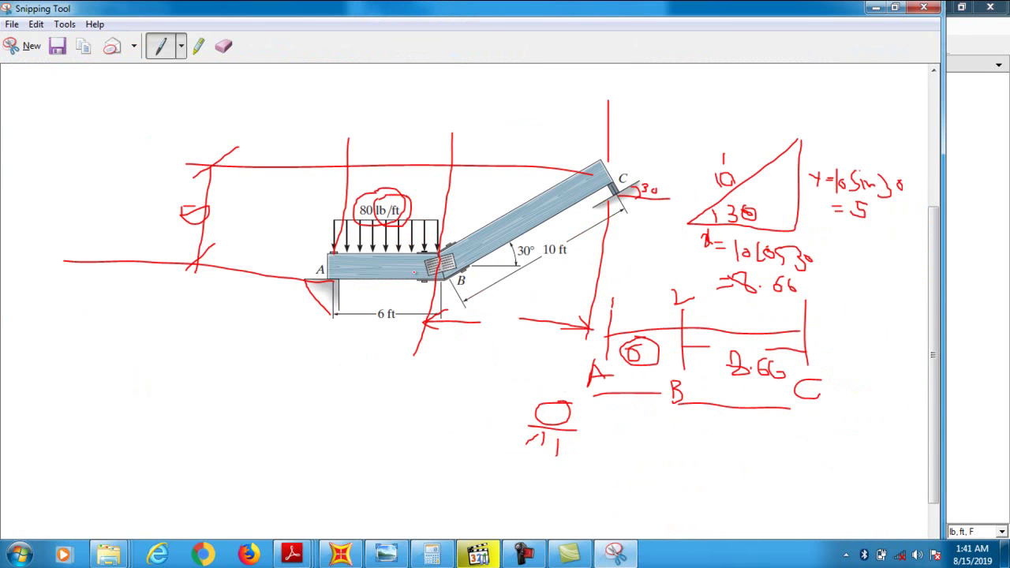
left_click_drag(336, 294, 530, 392)
mouse_move(620, 180)
left_mouse_down()
mouse_move(668, 124)
mouse_move(670, 140)
mouse_move(706, 137)
left_mouse_up()
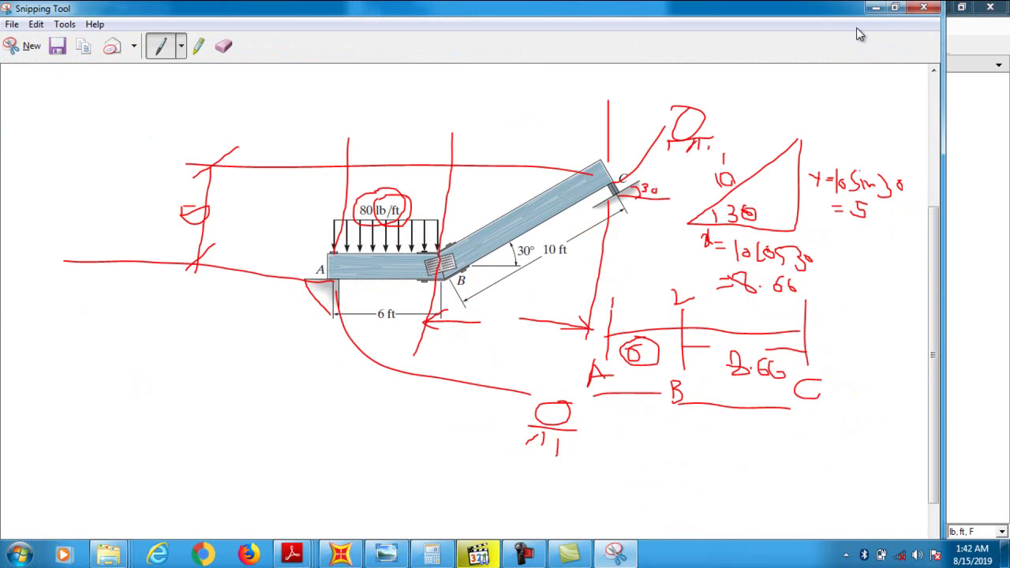
- Back in SAP2000, assign roller restraints, with only Translation 3 fixed, to the end joints at A and C
left_click(875, 8)
left_click(496, 234)
left_click(110, 366)
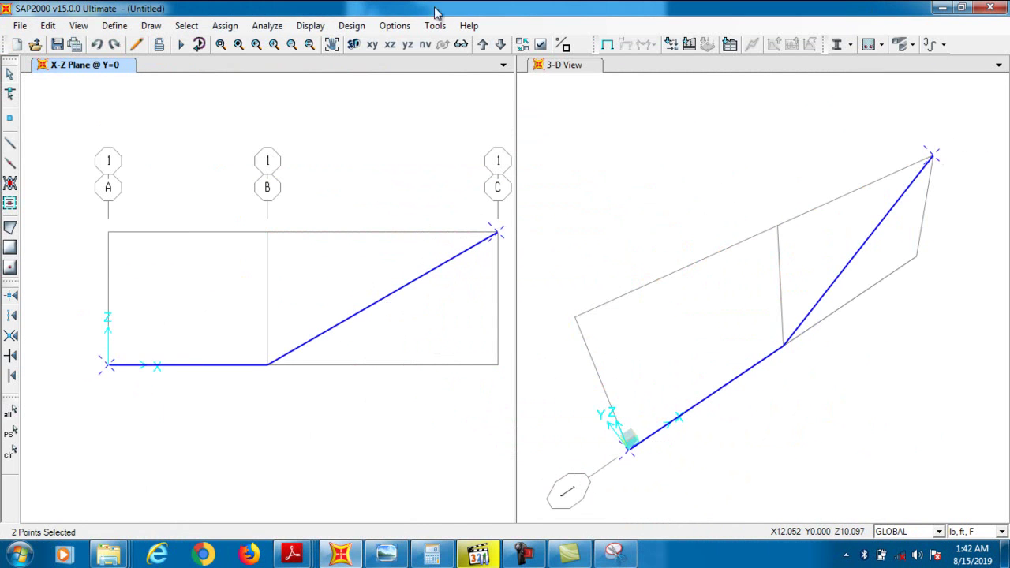
left_click(225, 26)
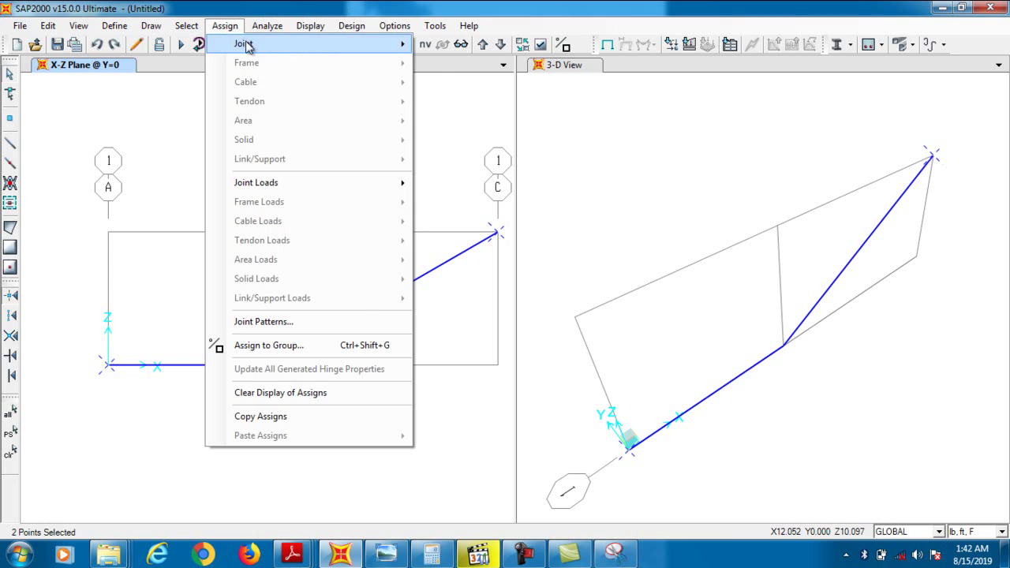
mouse_move(311, 43)
left_click(492, 46)
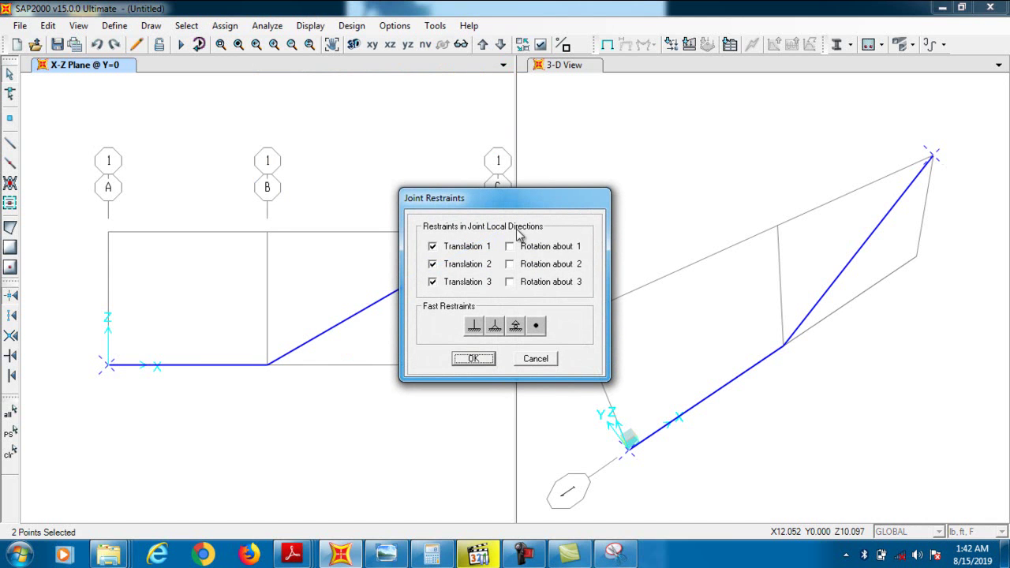
left_click(515, 326)
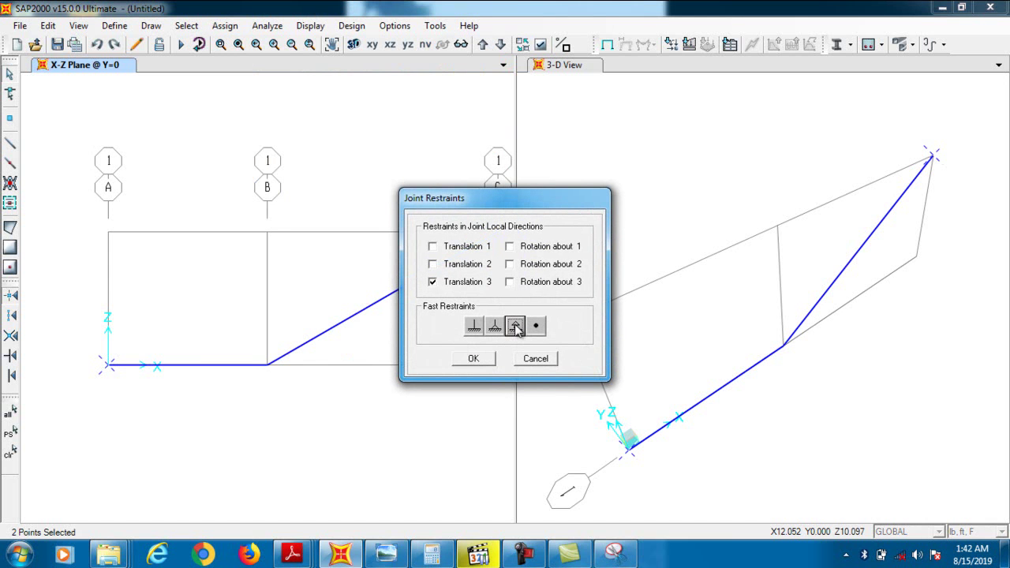
left_click(471, 360)
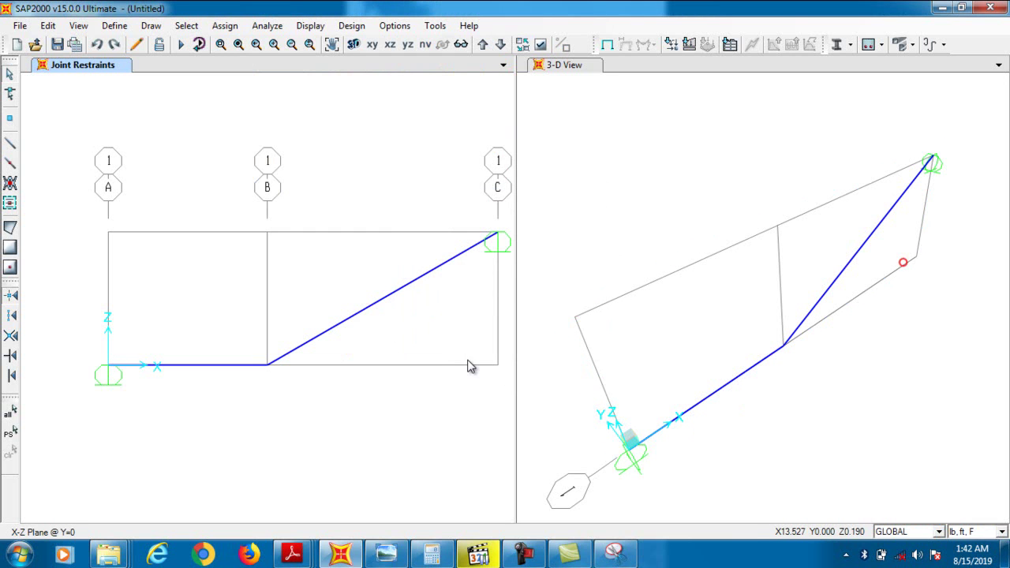
- Check the incline in the Snipping Tool sketch and rotate joint C's local axes about Y' to align its roller with the 30° member BC
left_click(497, 244)
left_click(233, 26)
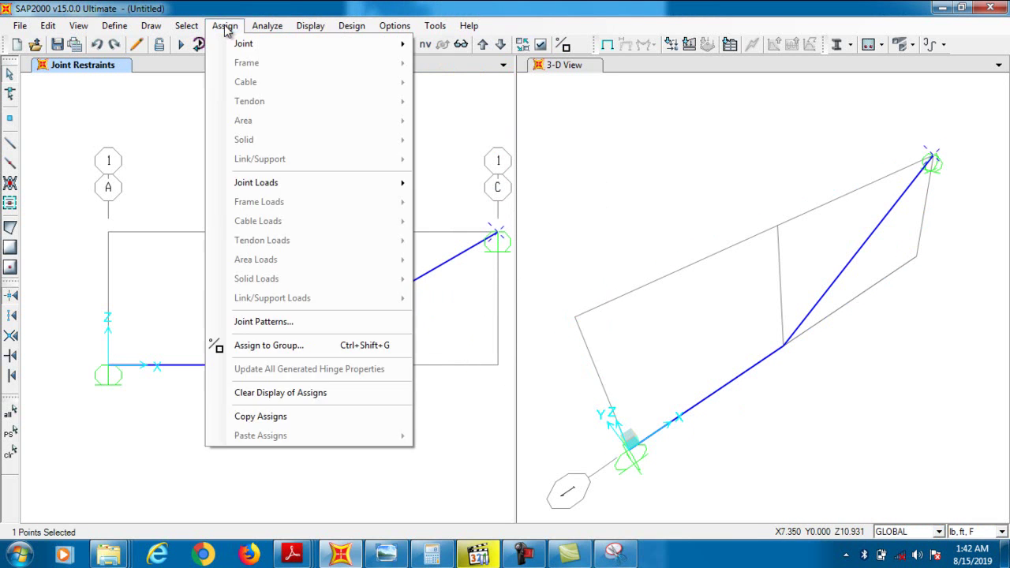
mouse_move(237, 44)
left_click(479, 120)
left_click_drag(432, 180, 262, 152)
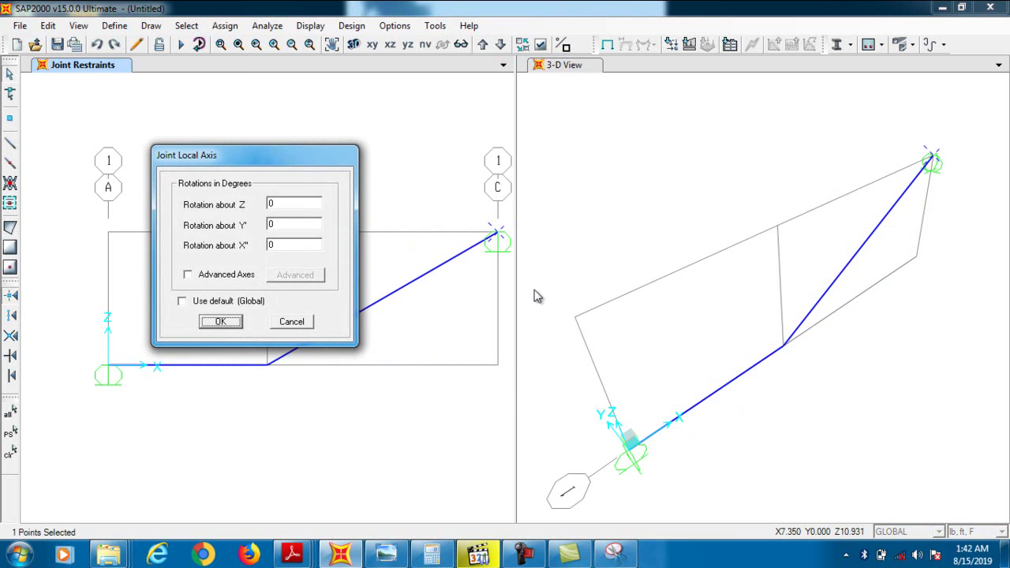
left_click(614, 554)
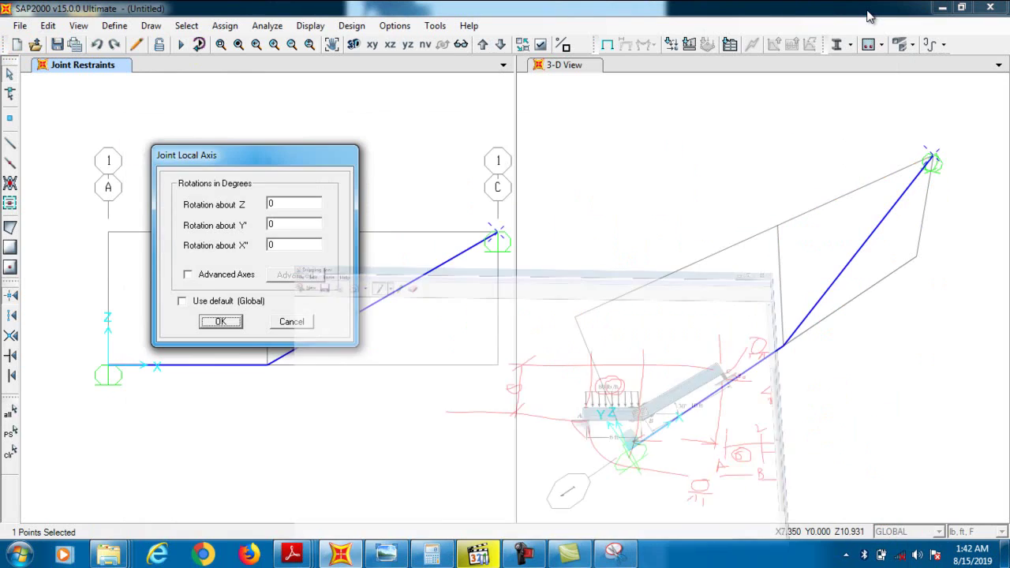
left_click(874, 7)
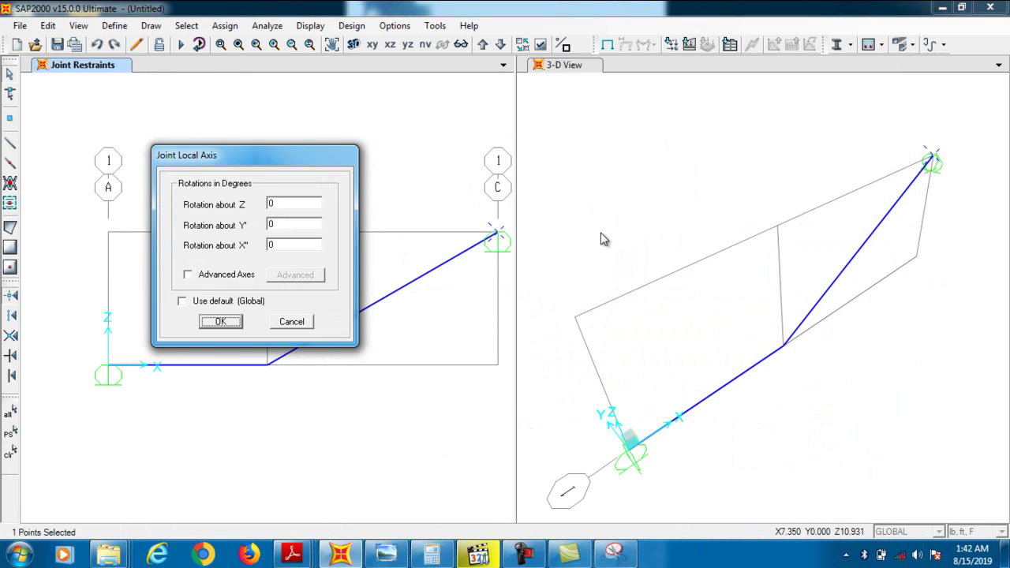
left_click(614, 553)
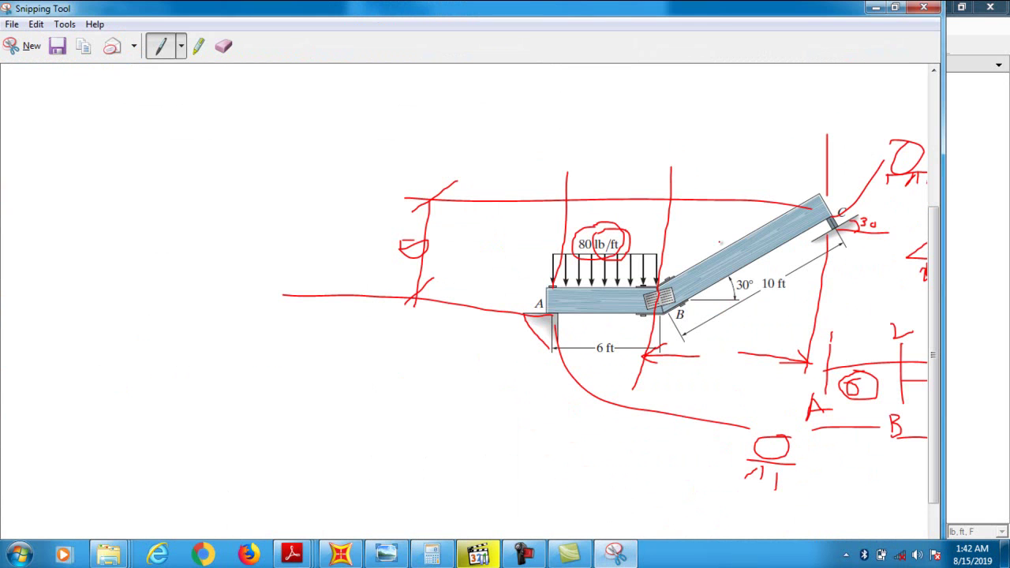
left_click(874, 7)
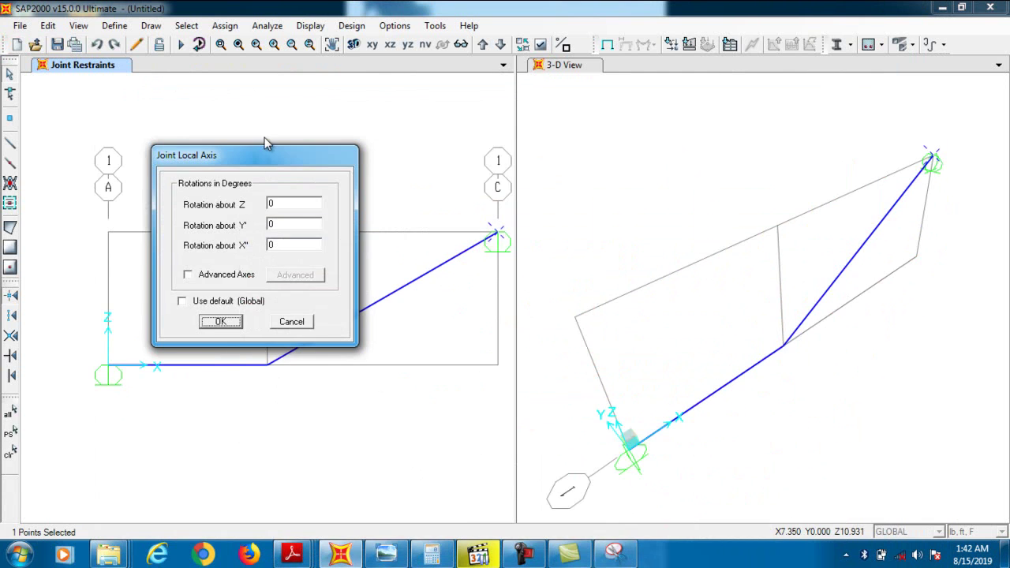
double_click(296, 225)
left_click(222, 322)
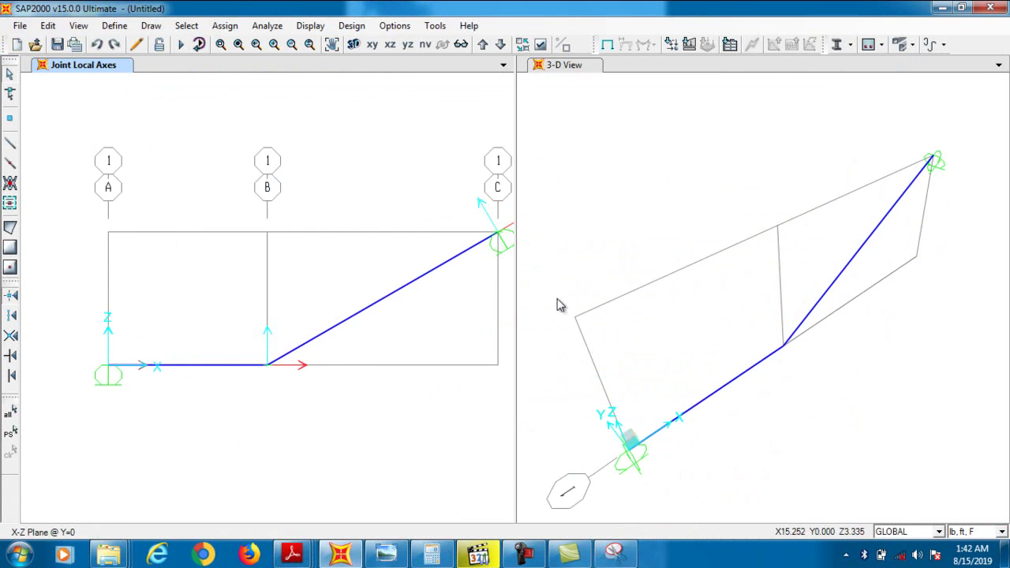
- Close the 3-D view and open the distributed frame load assignment for member AB
left_click(592, 67)
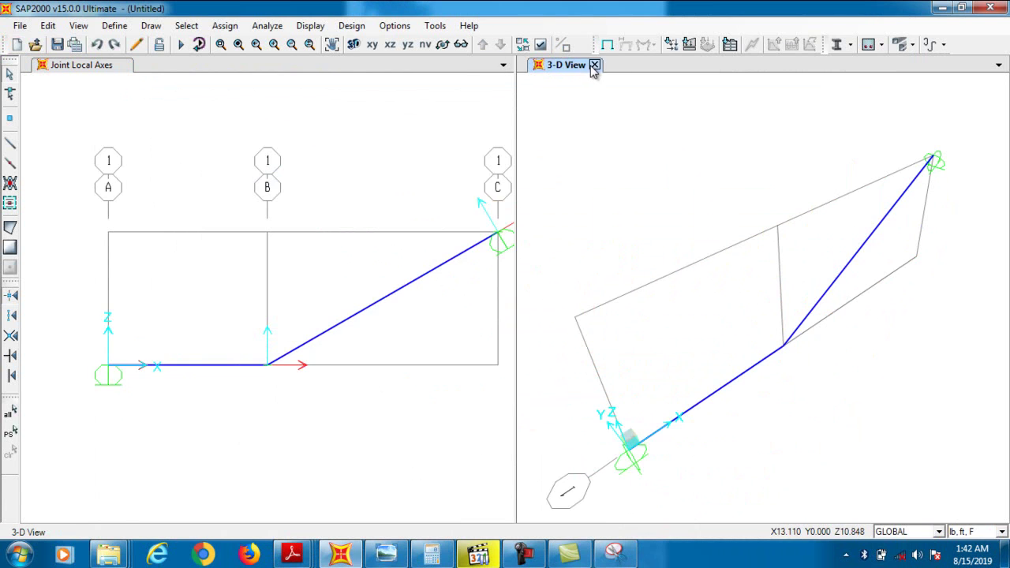
left_click(594, 66)
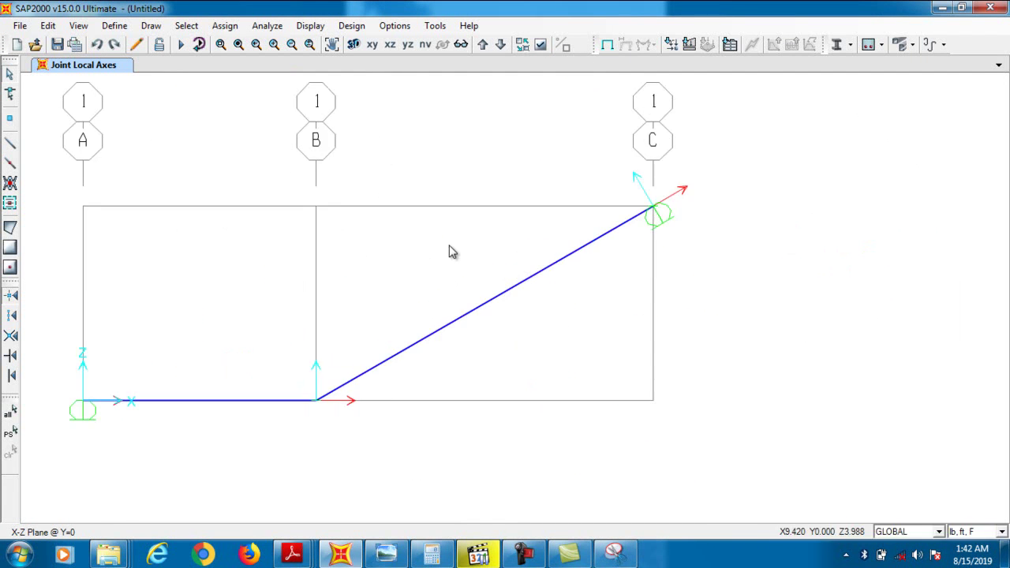
left_click_drag(271, 426, 249, 377)
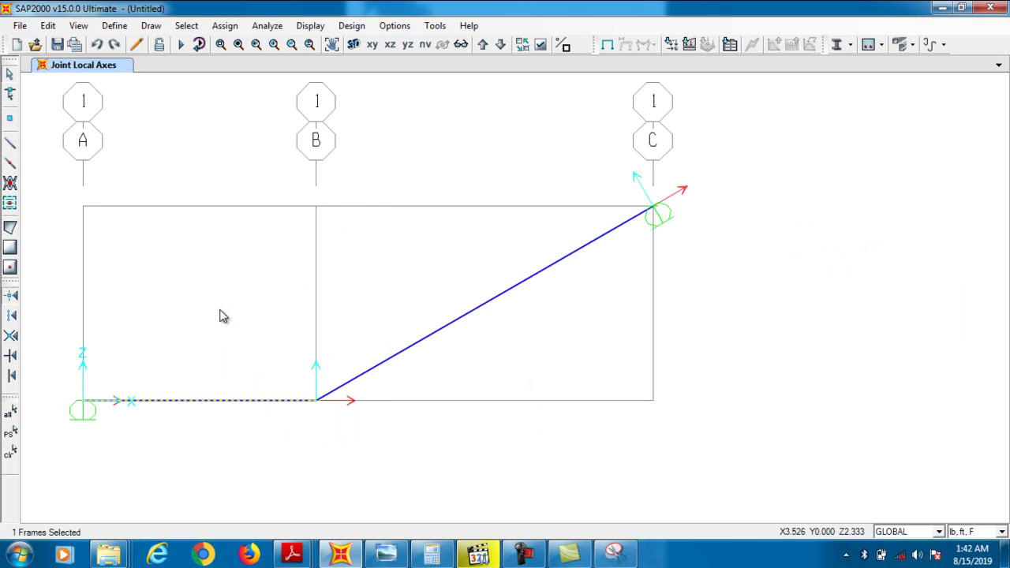
left_click(223, 26)
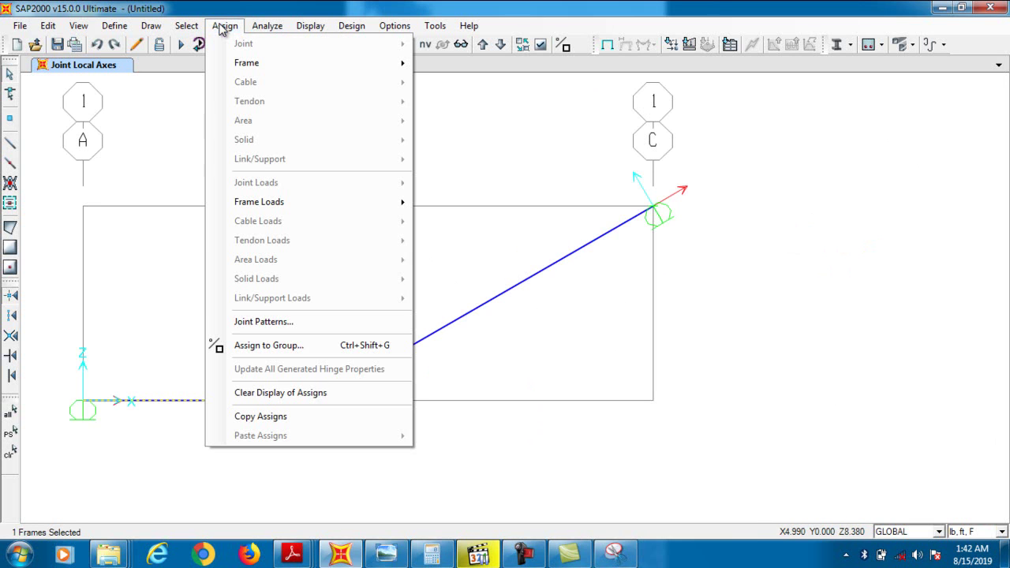
mouse_move(341, 198)
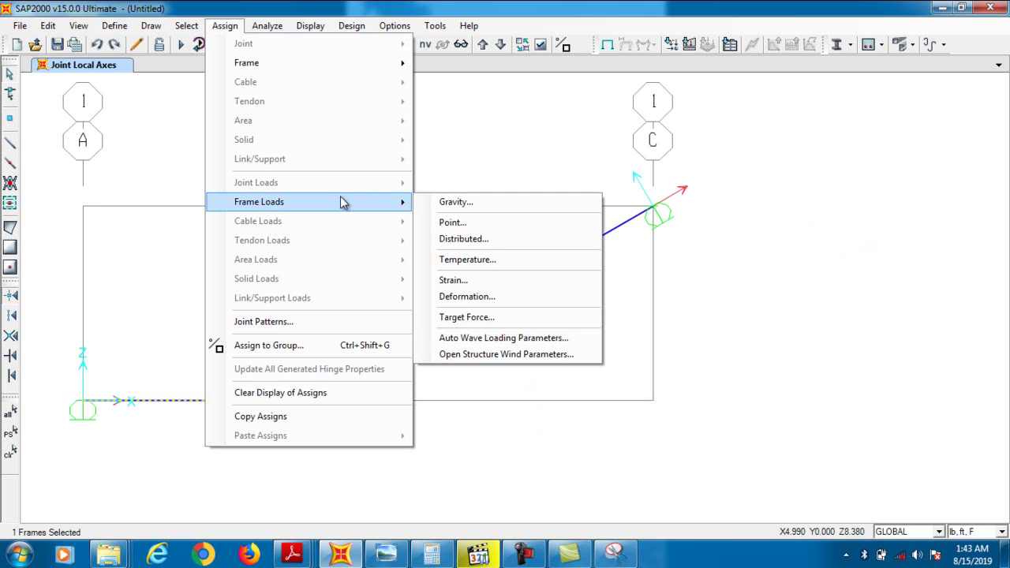
left_click(481, 240)
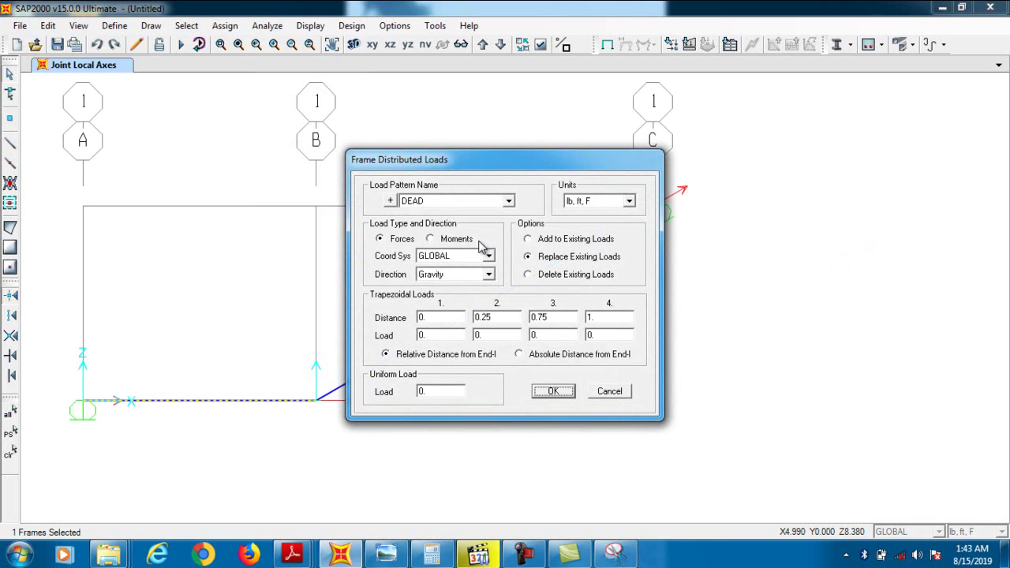
- Set the DEAD load pattern's self weight multiplier to 0
left_click(389, 201)
left_click(489, 248)
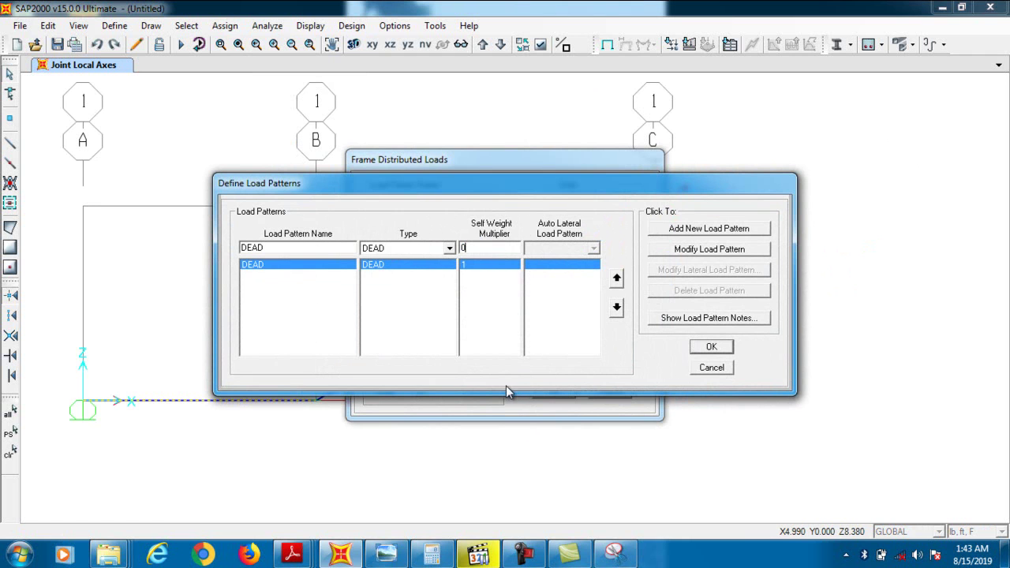
left_click(727, 250)
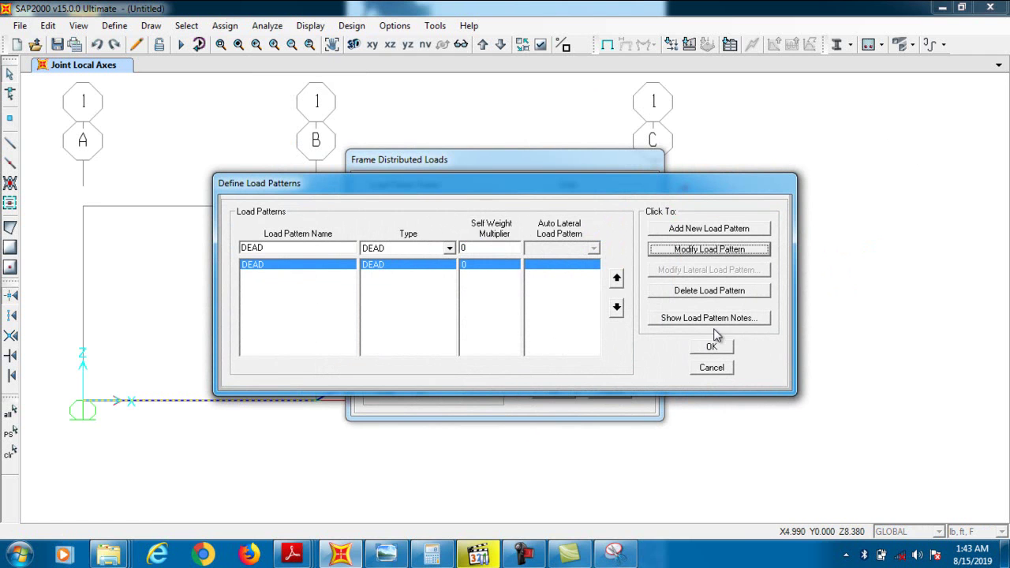
left_click(710, 347)
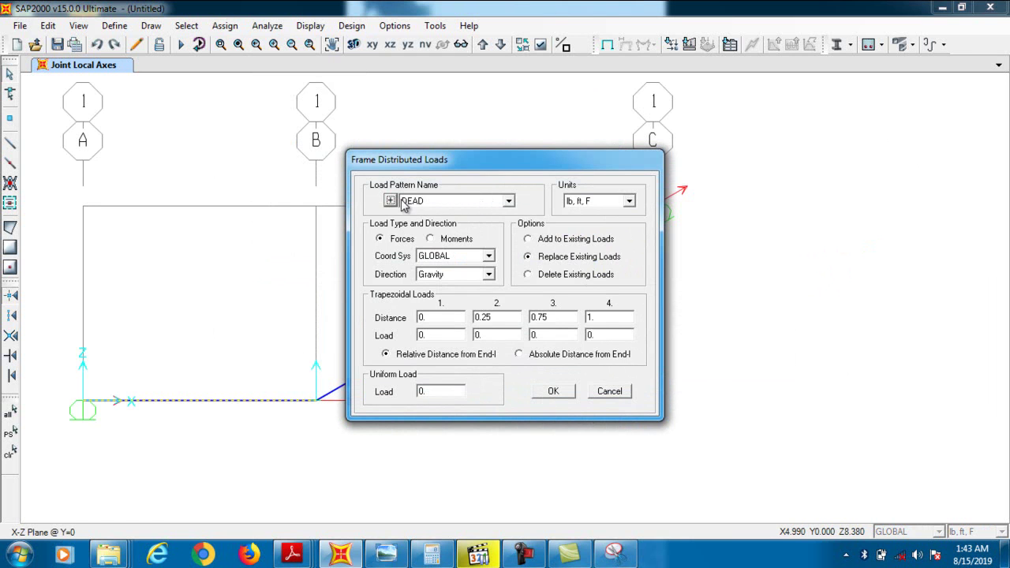
- Add a uniform gravity load of 80 lb/ft to member AB under DEAD, with absolute distance from End-I
left_click(570, 239)
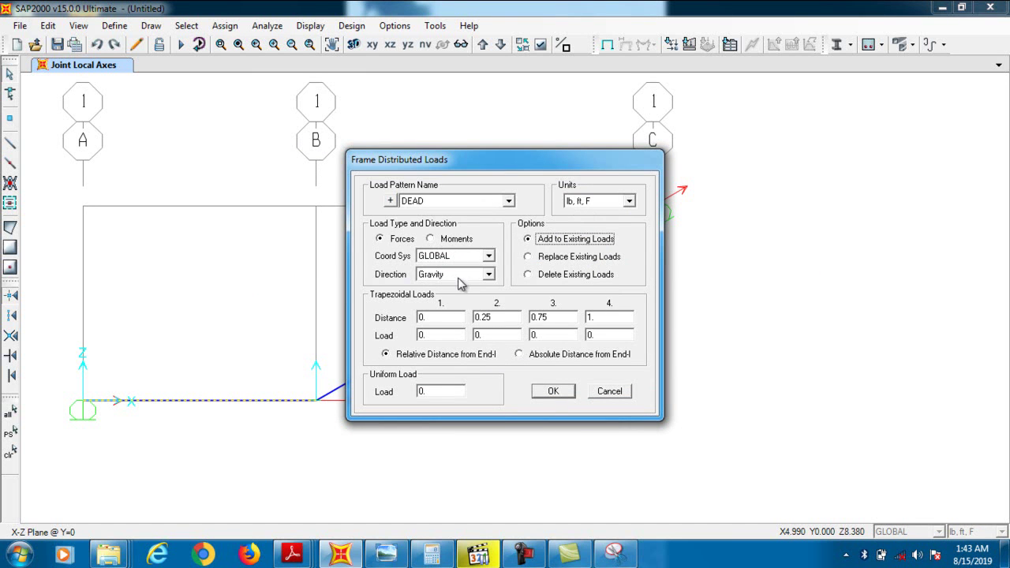
left_click(534, 355)
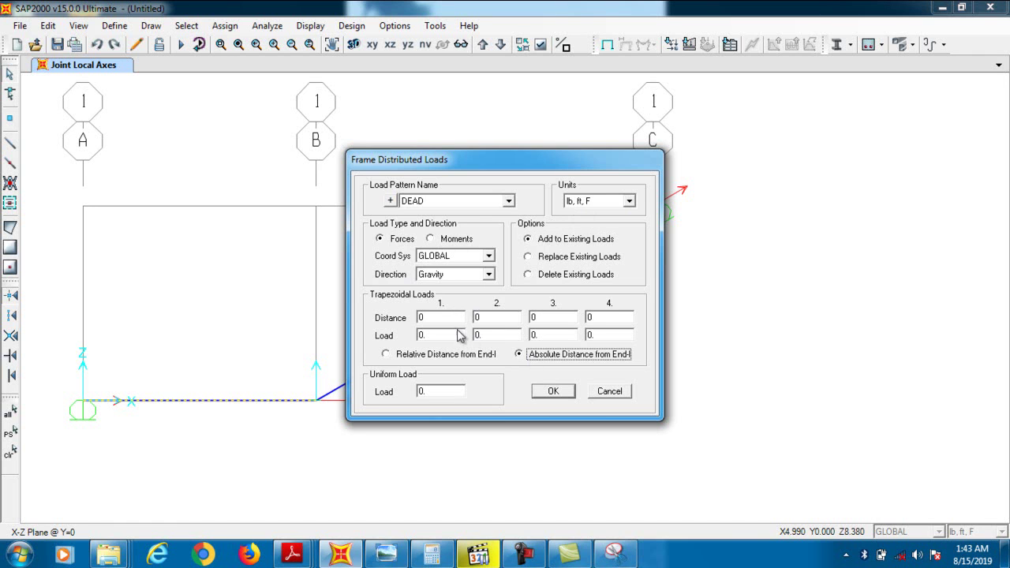
left_click(457, 393)
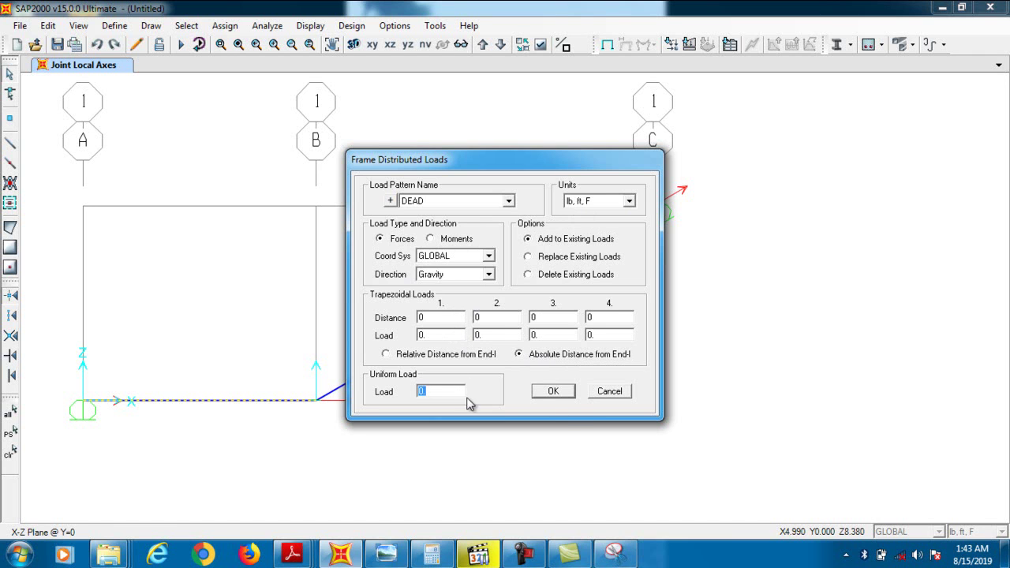
type("80")
left_click(552, 393)
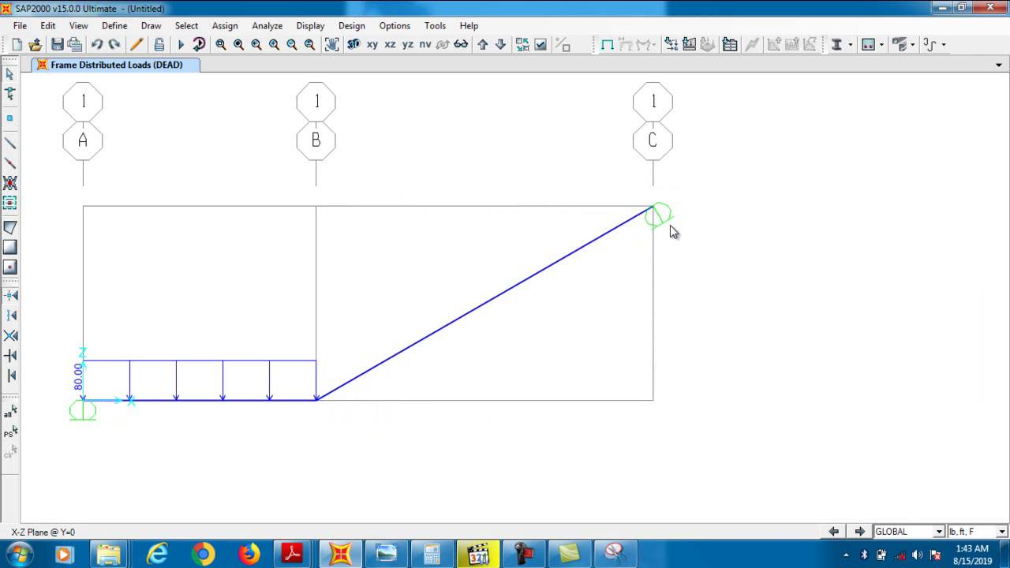
- Run the analysis, saving the model as 15, and display the joint reactions for DEAD
left_click(180, 44)
left_click(394, 224)
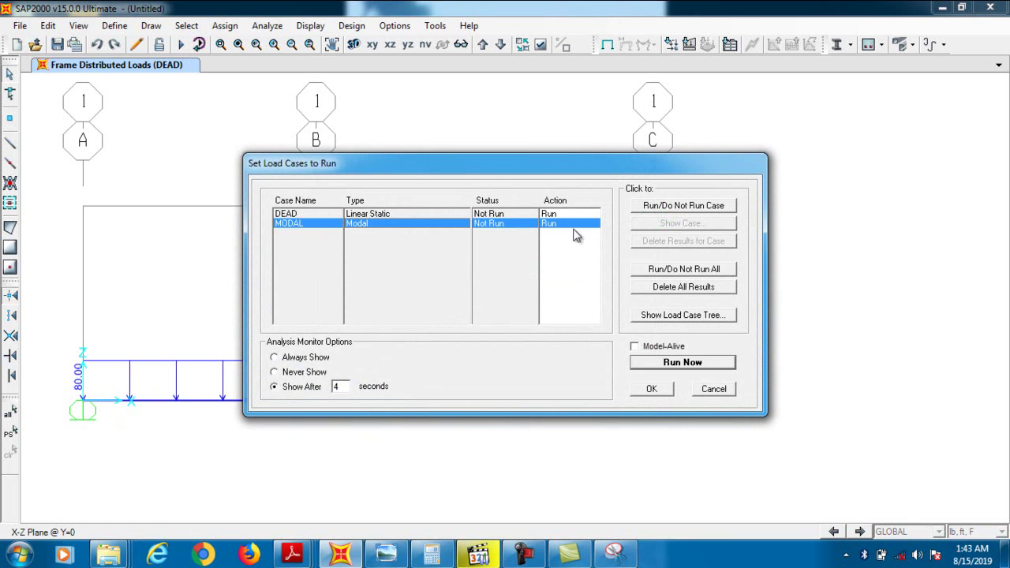
left_click(680, 365)
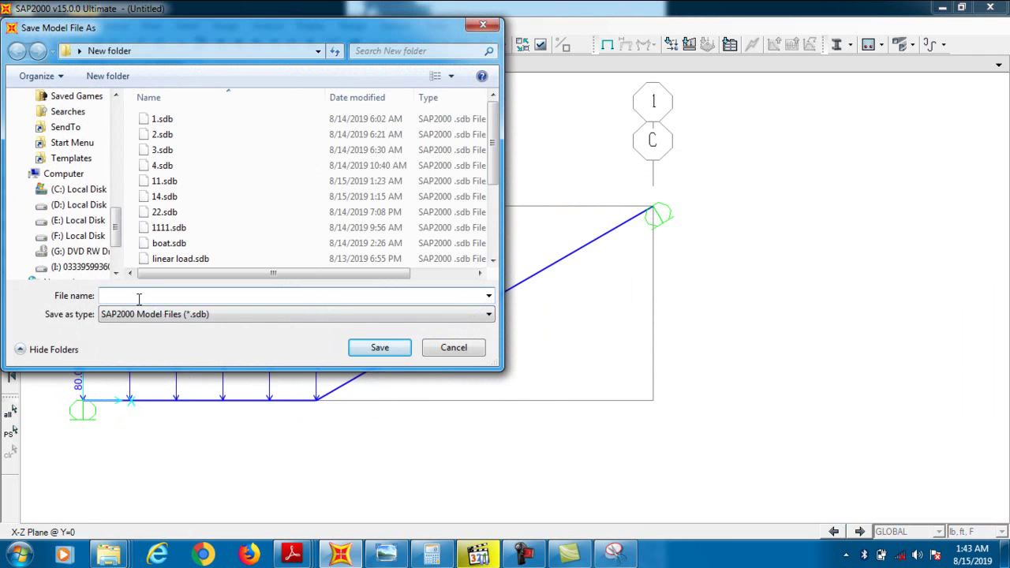
type("1")
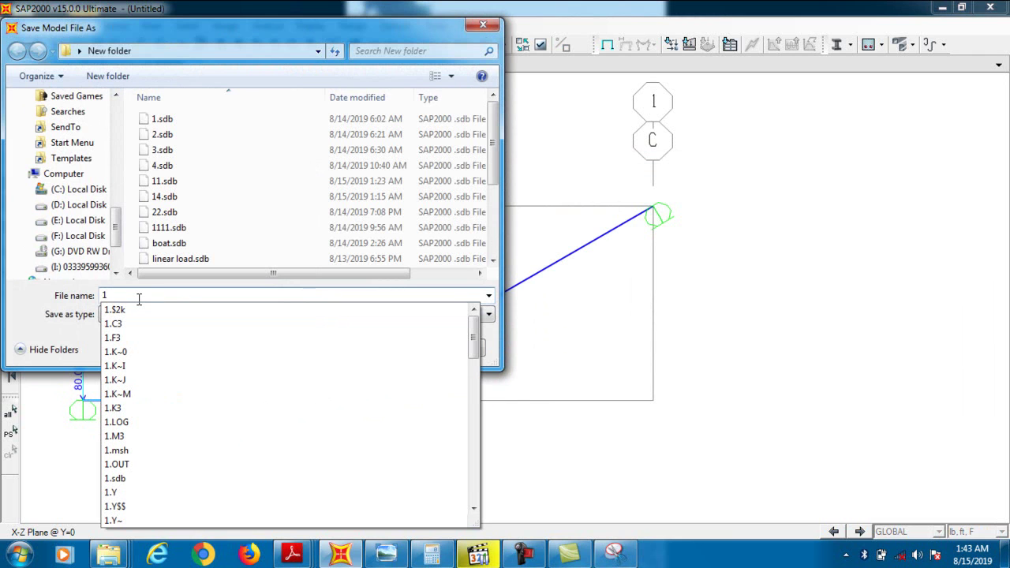
type("5")
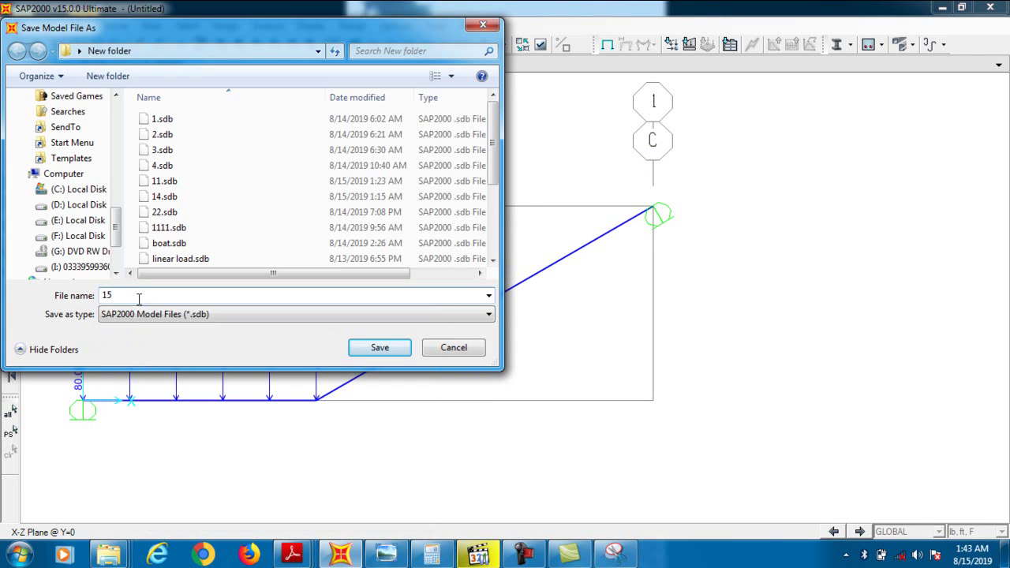
left_click(380, 347)
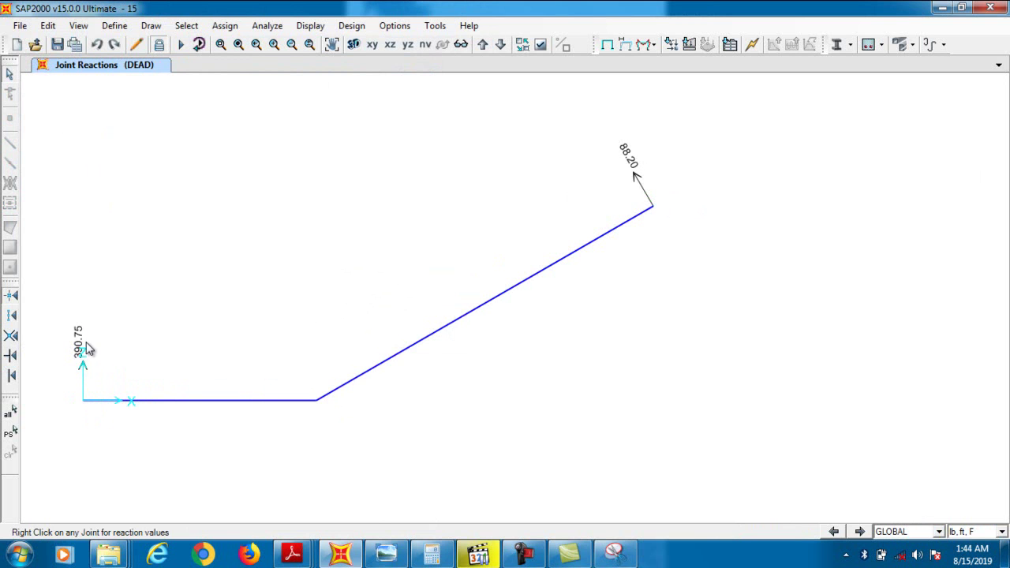
- Switch to Chapter 2.pdf in Adobe Reader and check problem 2-25's solved reactions at C and A
mouse_move(292, 554)
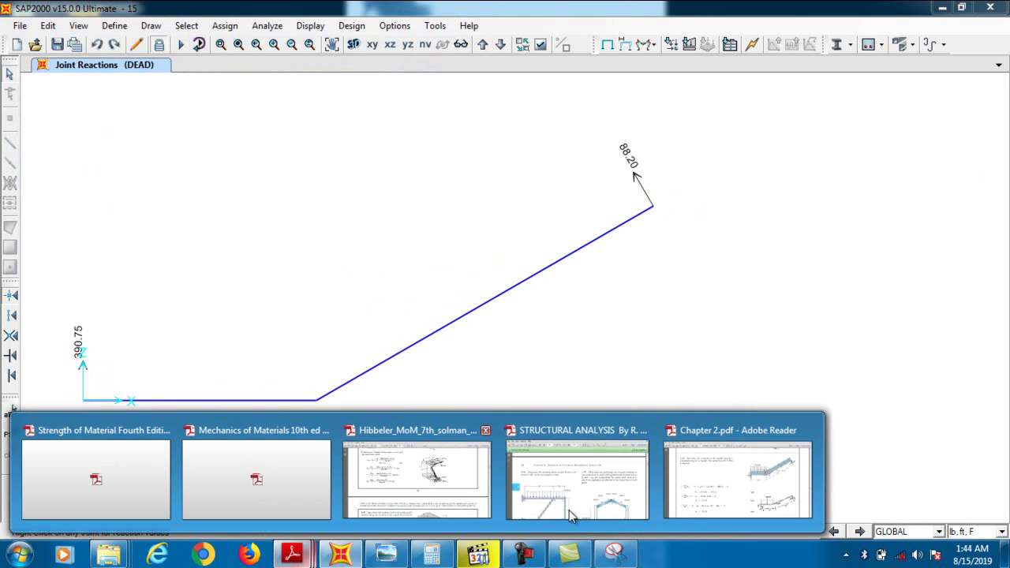
left_click(770, 473)
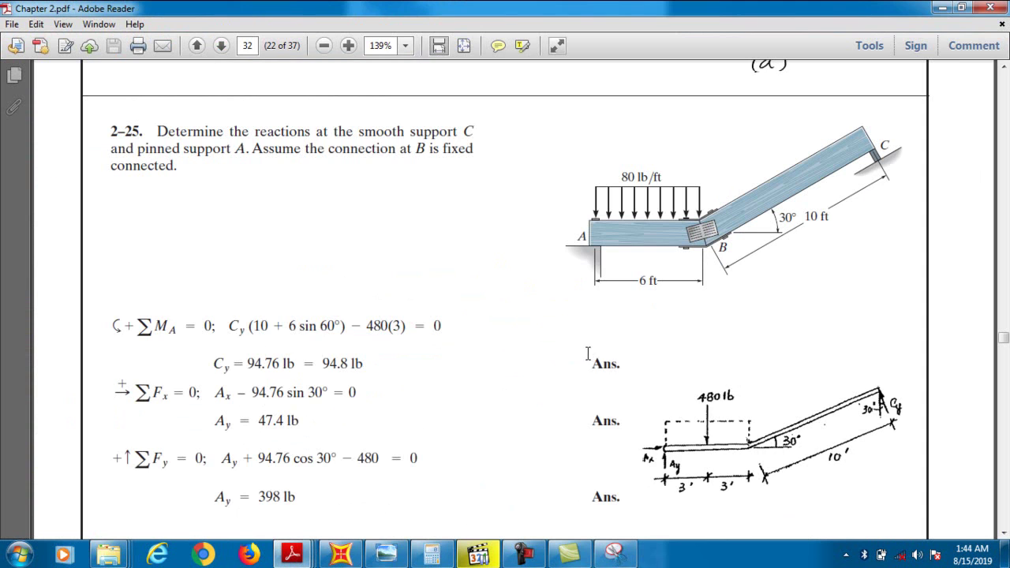
scroll(588, 361, "down", 1)
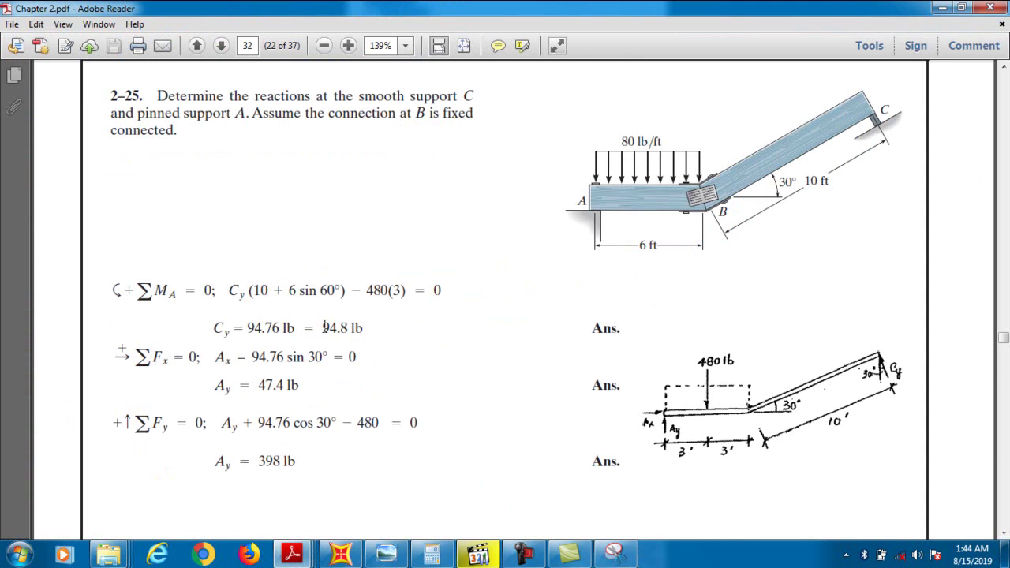
left_click_drag(322, 327, 364, 328)
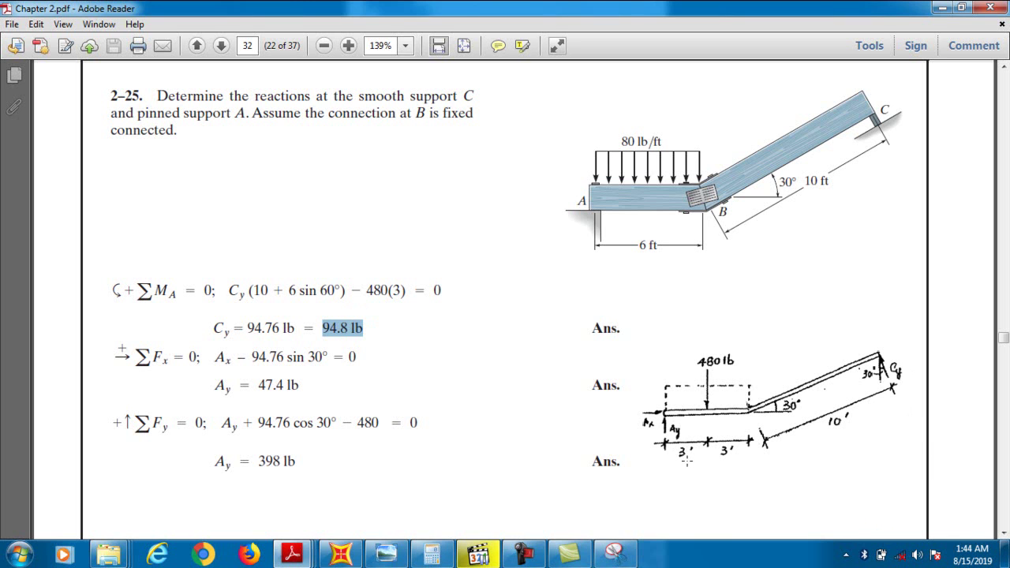
left_click_drag(258, 461, 294, 463)
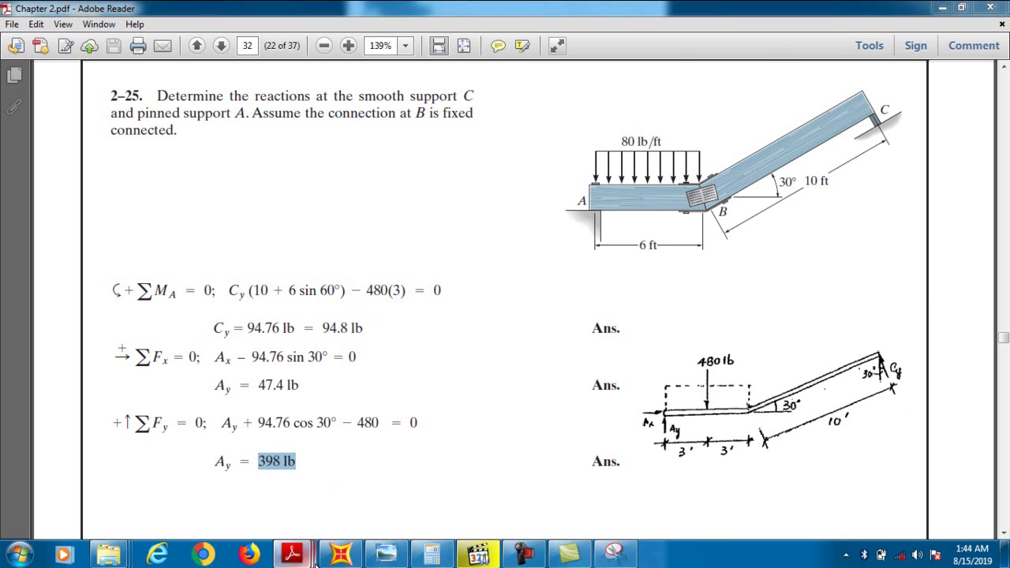
- Return to SAP2000, show the X-Z view and redisplay the DEAD joint reactions as arrows
left_click(340, 554)
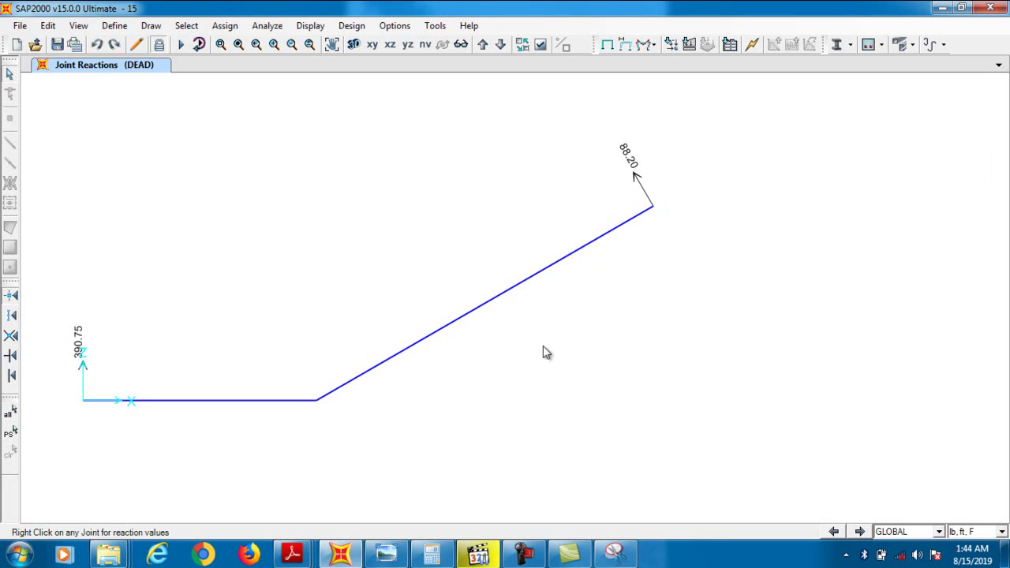
mouse_move(298, 555)
left_click(390, 44)
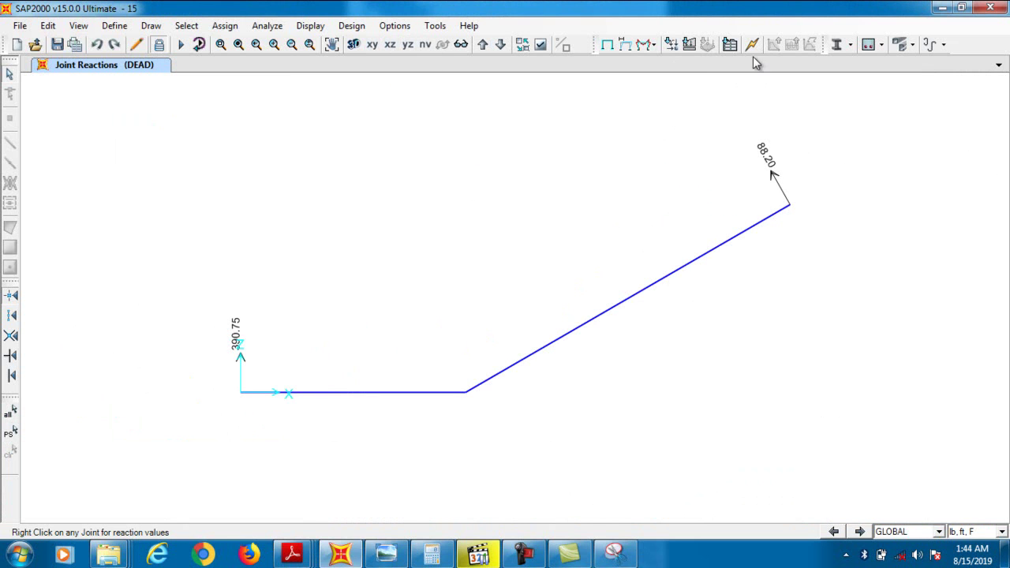
left_click(654, 45)
left_click(669, 62)
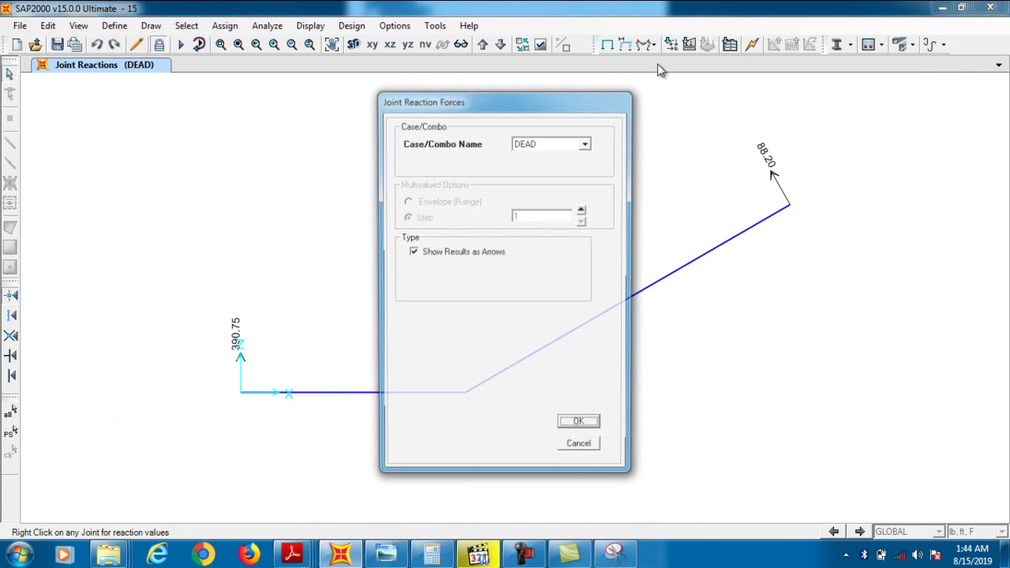
left_click(577, 427)
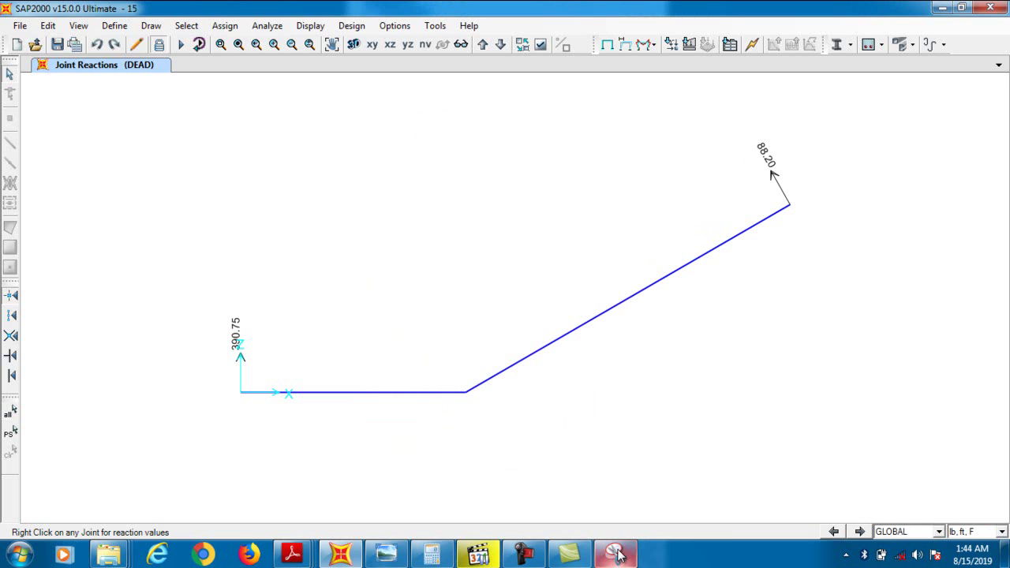
- Switch to Adobe Reader and check the support type specified at A in problem 2-25
left_click(292, 554)
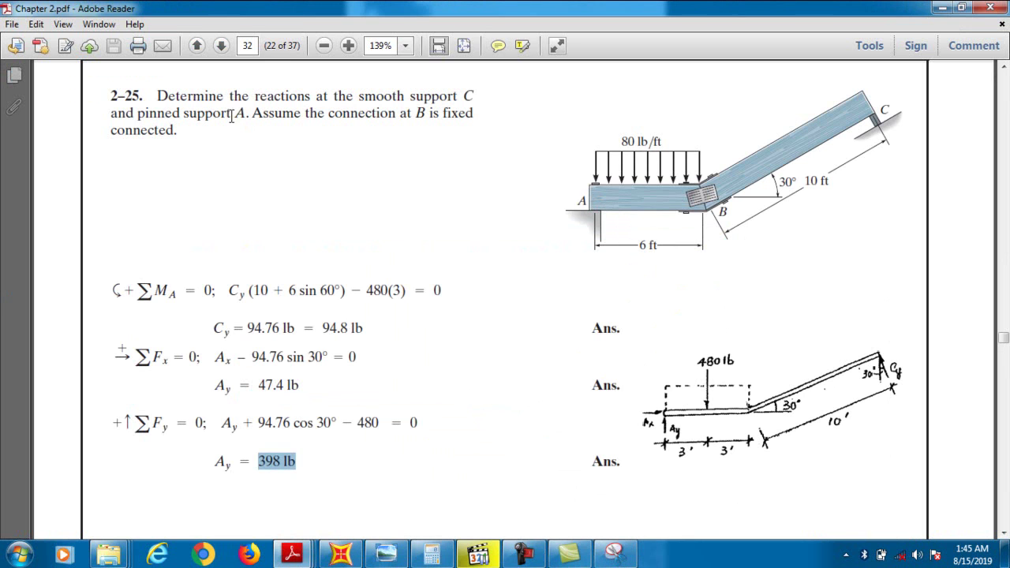
double_click(141, 113)
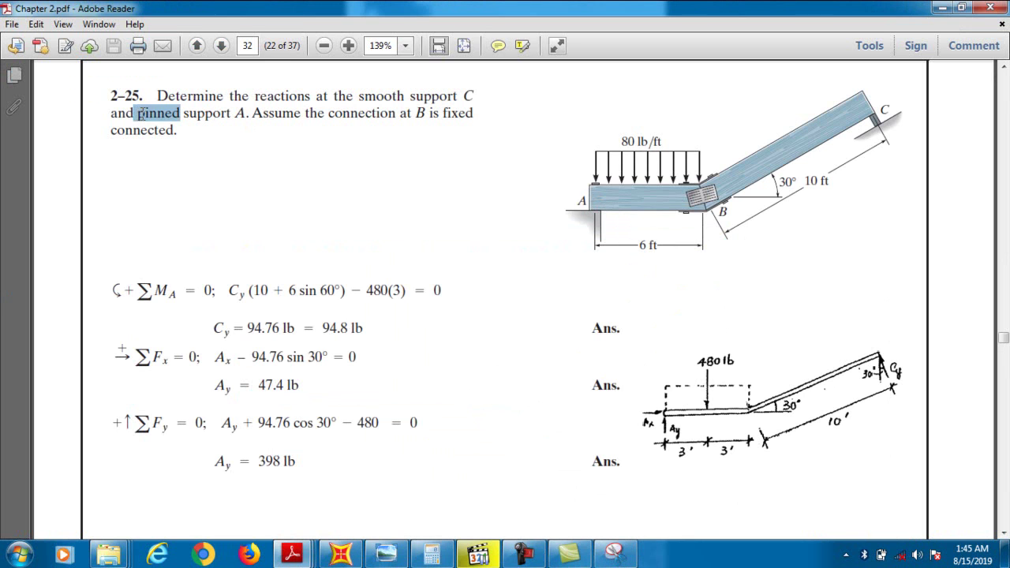
left_click_drag(172, 113, 248, 114)
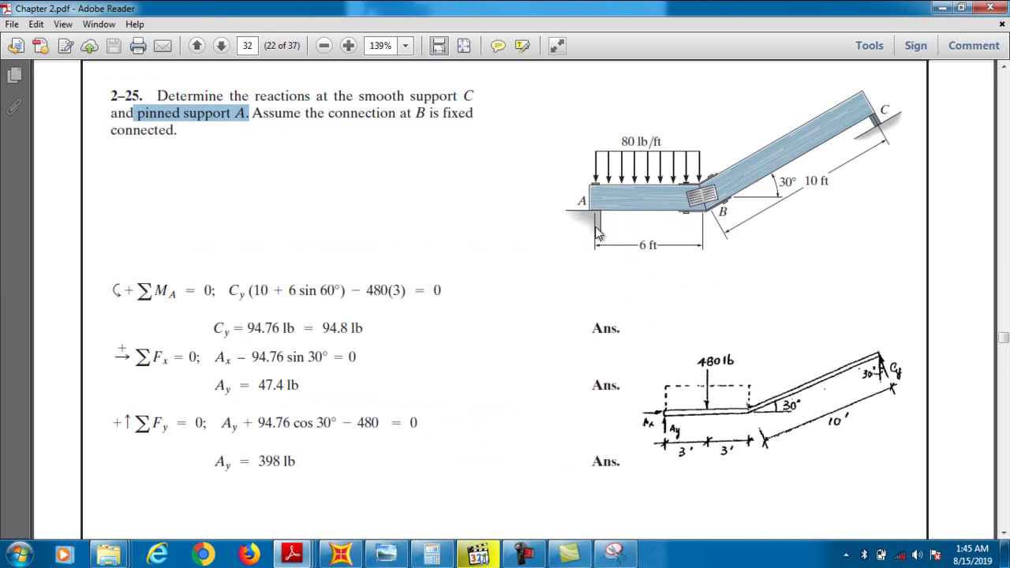
left_click(942, 7)
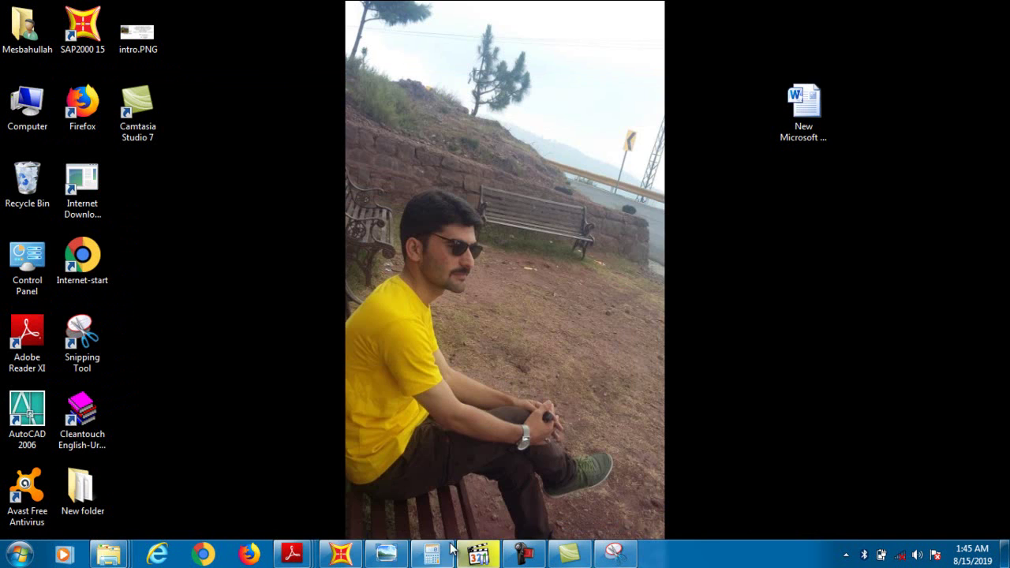
- Switch back to SAP2000 and unlock the model, deleting the analysis results
left_click(341, 554)
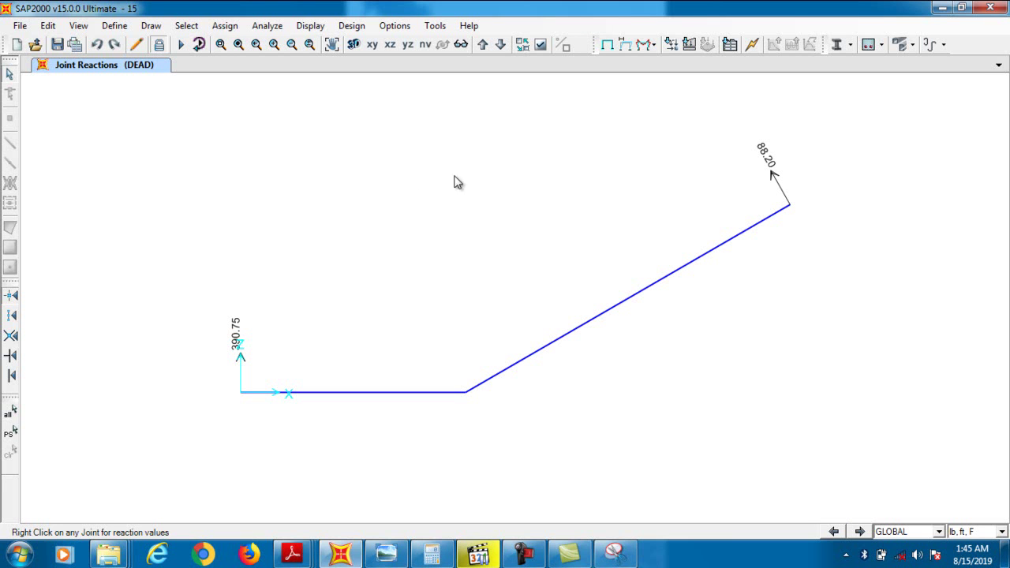
left_click(159, 45)
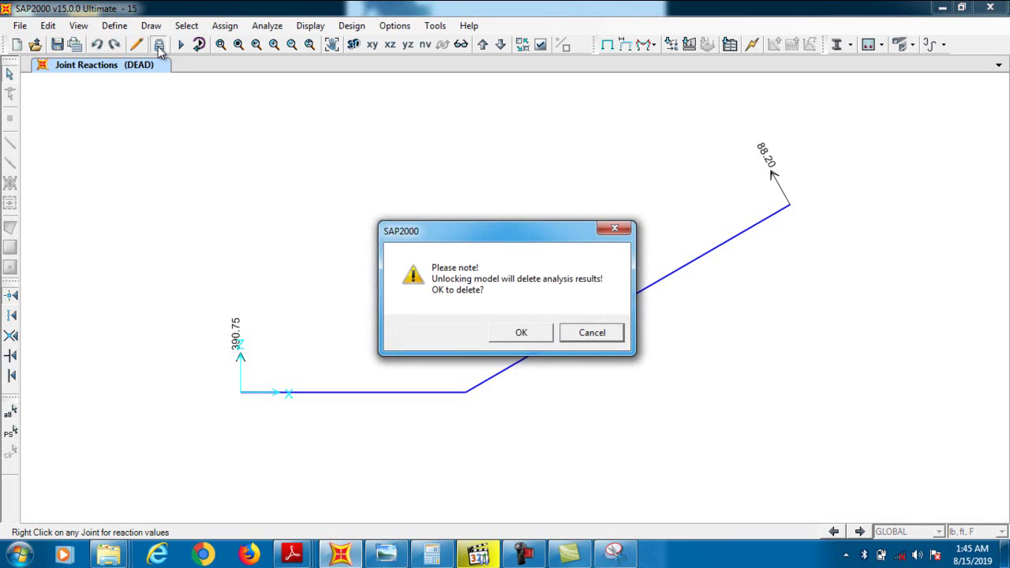
left_click(520, 332)
- Assign a pinned restraint to joint A at the beam's lower end
left_click(249, 398)
left_click(226, 27)
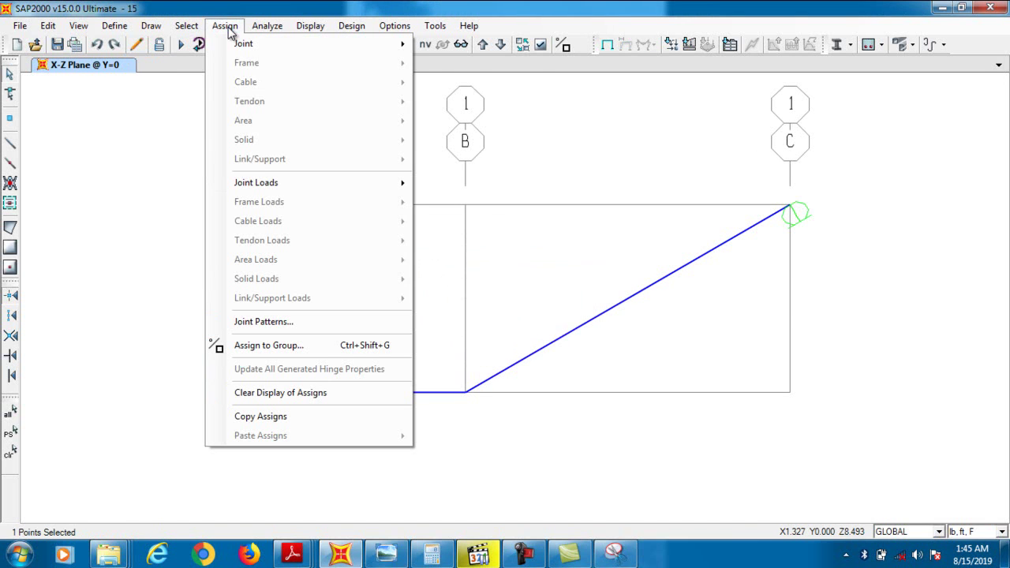
mouse_move(246, 45)
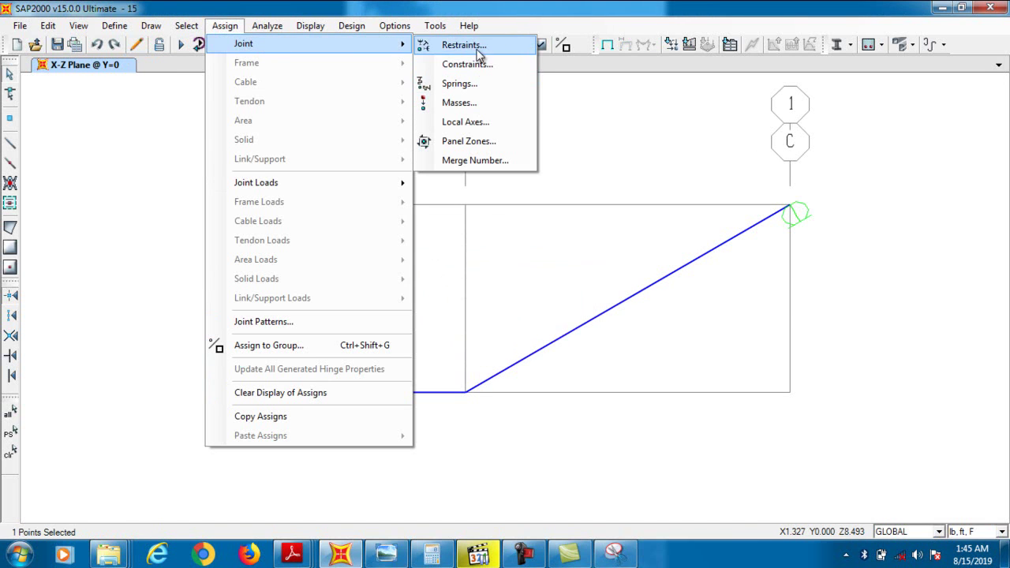
left_click(464, 45)
left_click(497, 326)
left_click(474, 359)
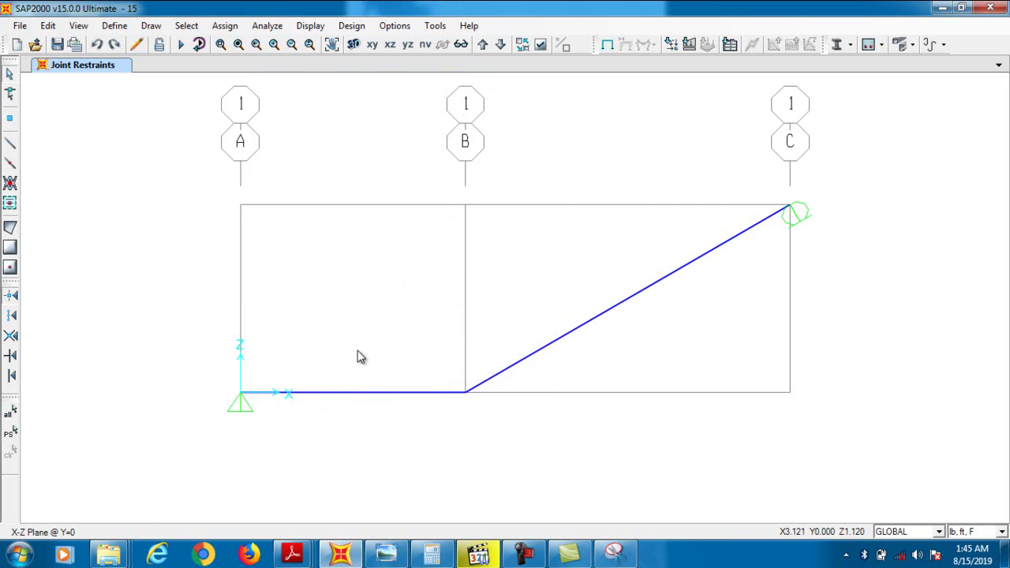
- Run the analysis for the DEAD load case without MODAL and display the DEAD joint reactions as arrows
left_click(180, 45)
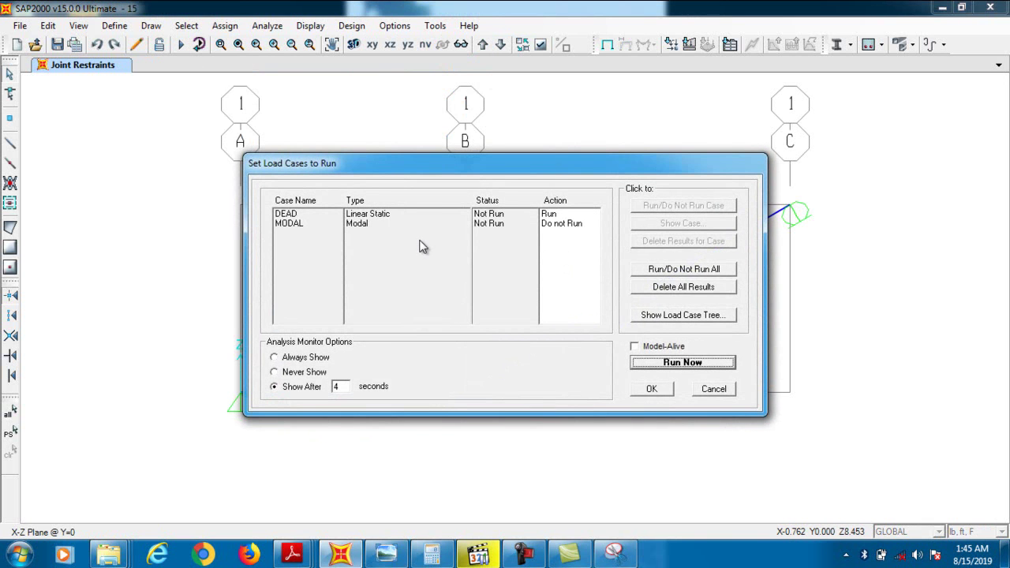
left_click(683, 363)
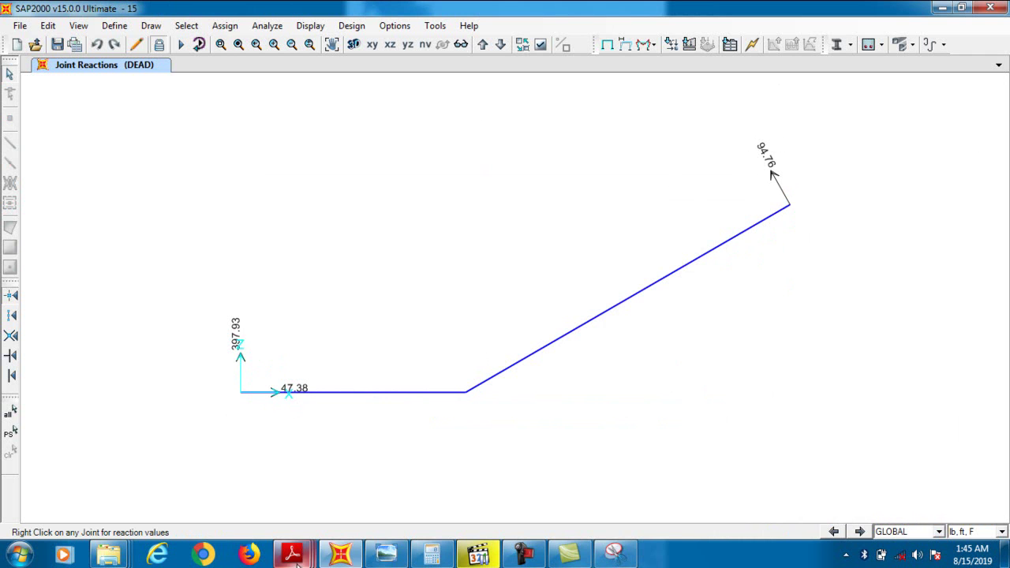
- Switch to Chapter 2.pdf in Adobe Reader and review the support conditions at C and A and the connection at B in problem 2-25
mouse_move(300, 565)
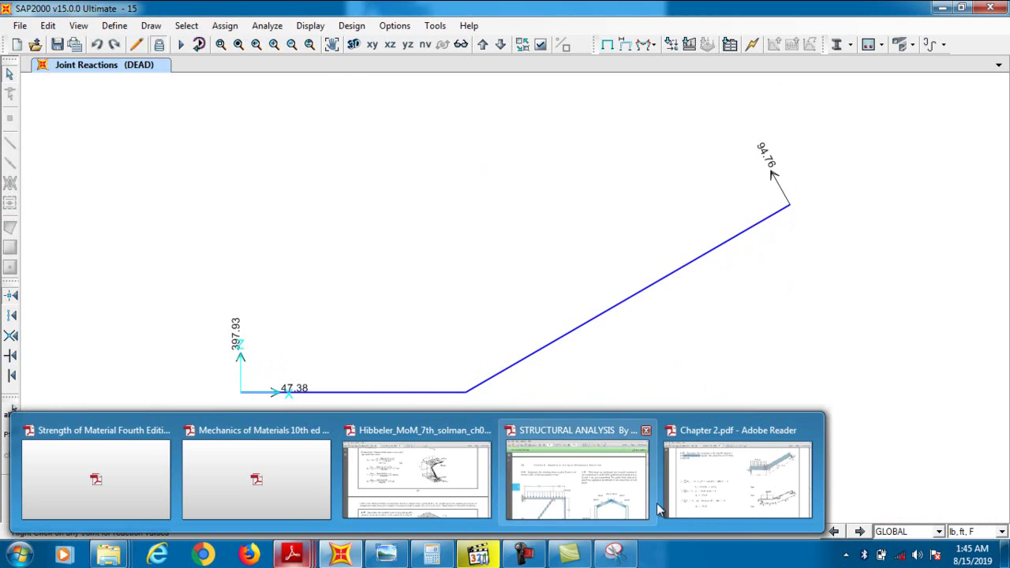
left_click(753, 504)
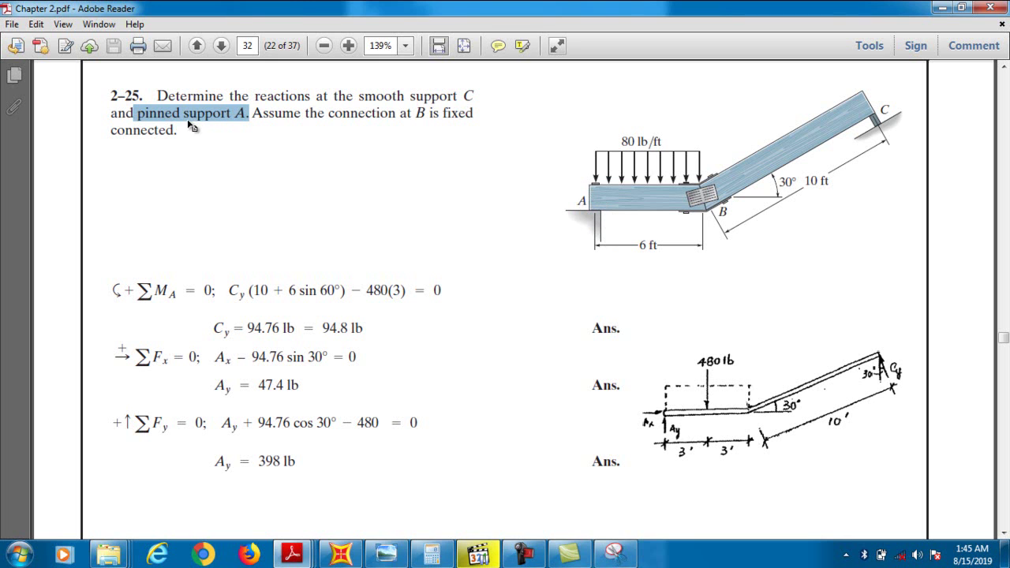
left_click_drag(474, 95, 400, 91)
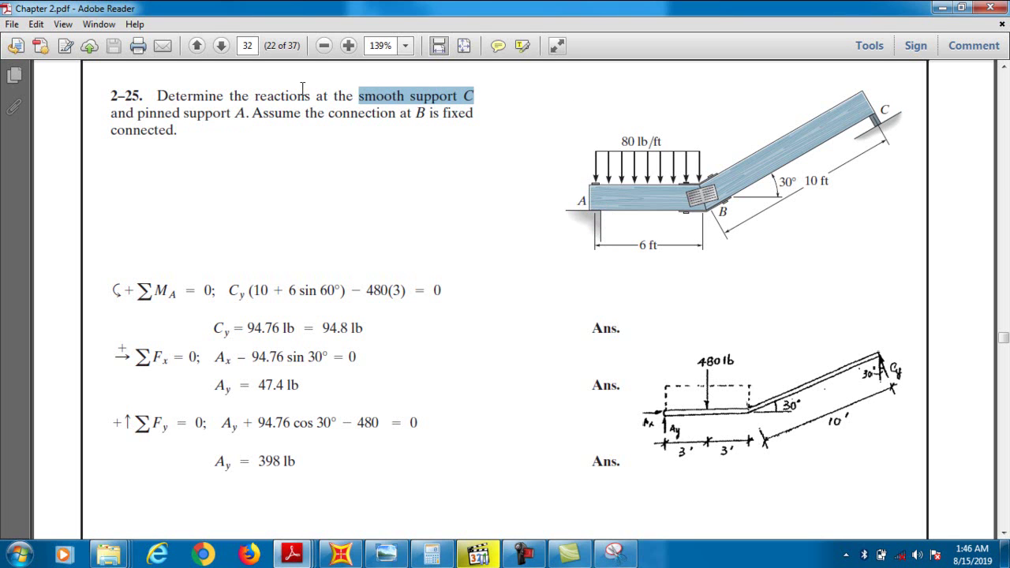
left_click_drag(138, 114, 246, 115)
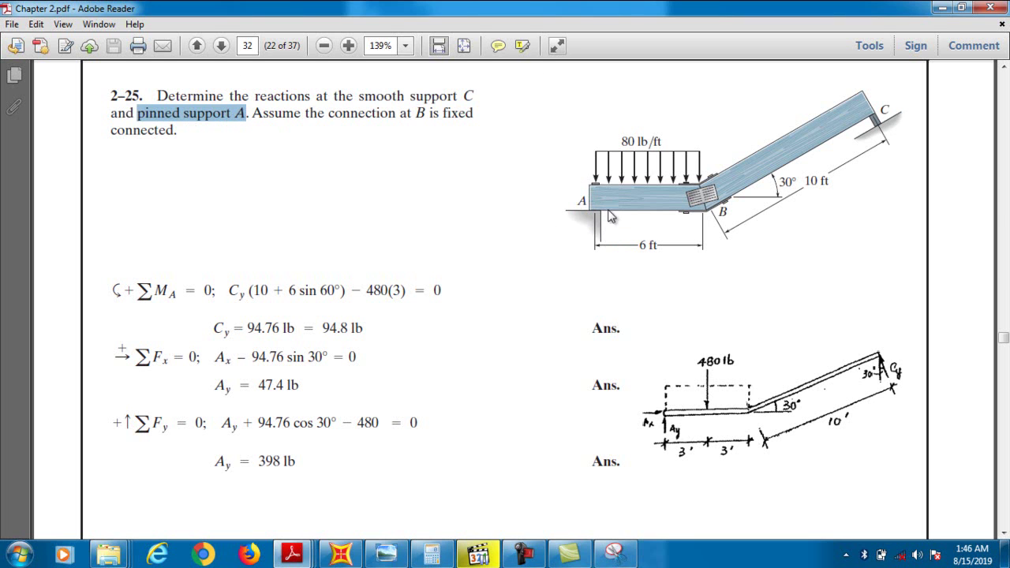
left_click_drag(416, 112, 471, 113)
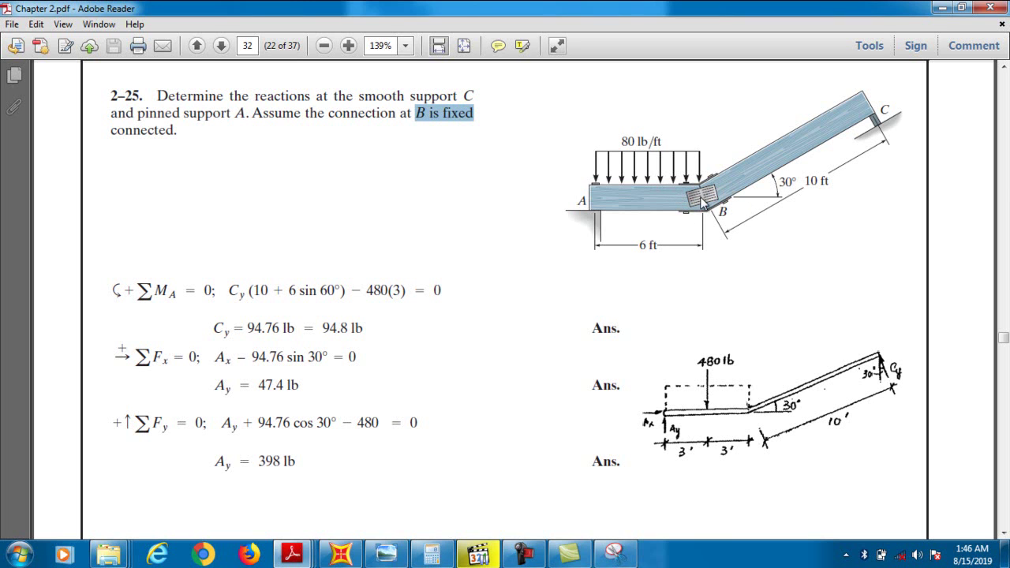
- Check problem 2-25's solved reactions at C and A, and switch back to SAP2000 to compare them with the model's joint reactions
left_click_drag(321, 327, 363, 329)
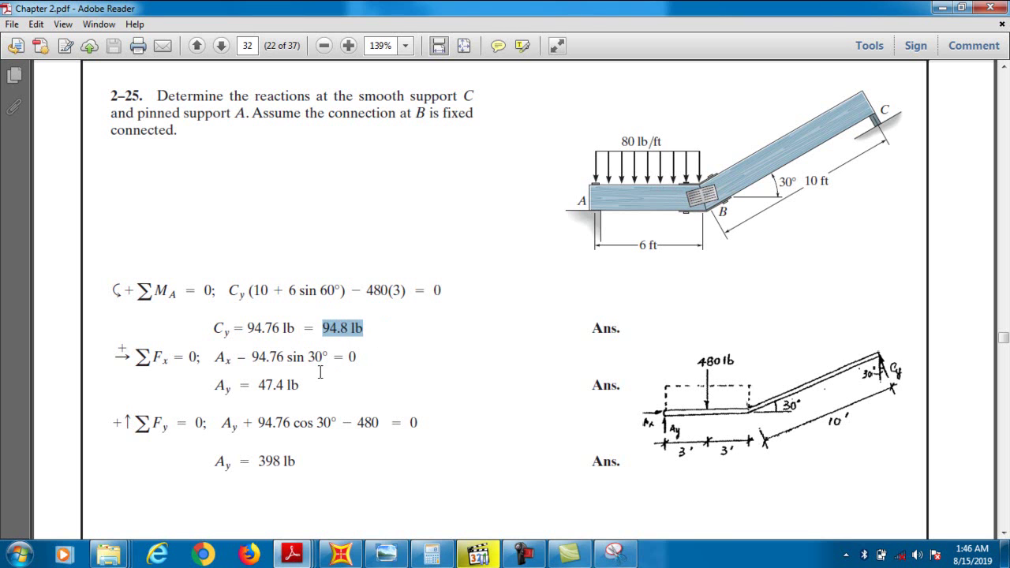
left_click_drag(259, 385, 266, 385)
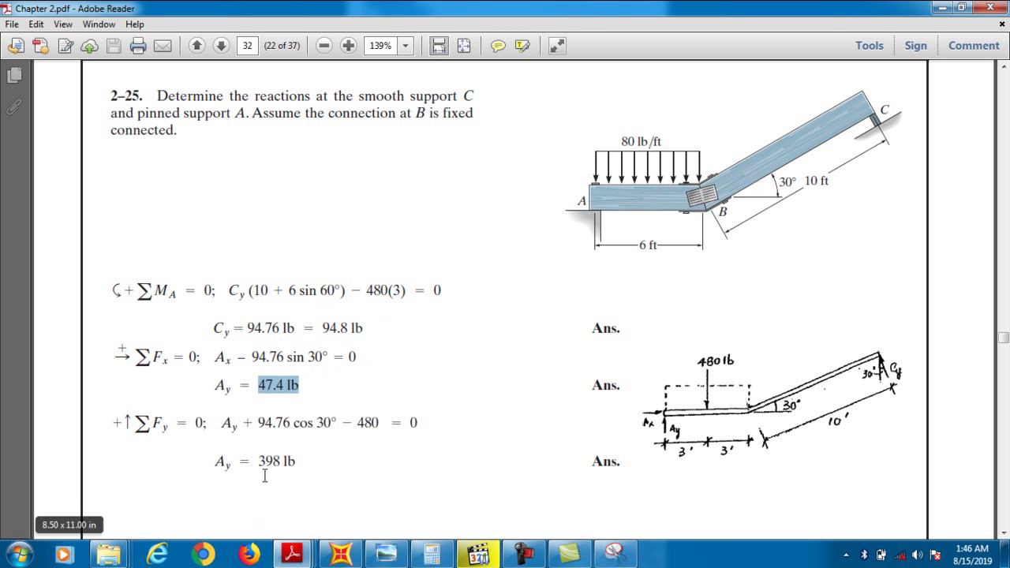
left_click_drag(259, 461, 296, 462)
left_click(357, 557)
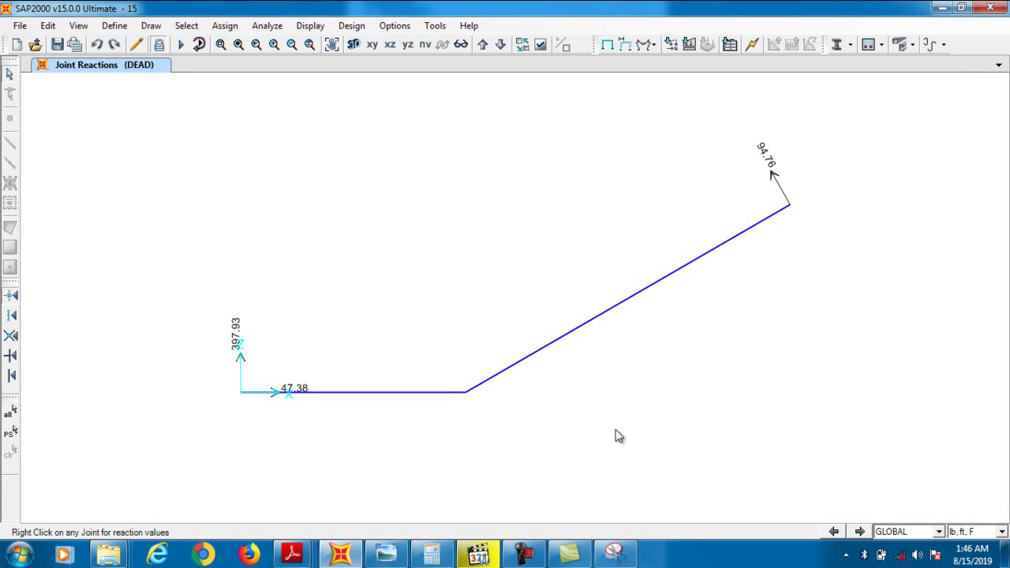
left_click(398, 557)
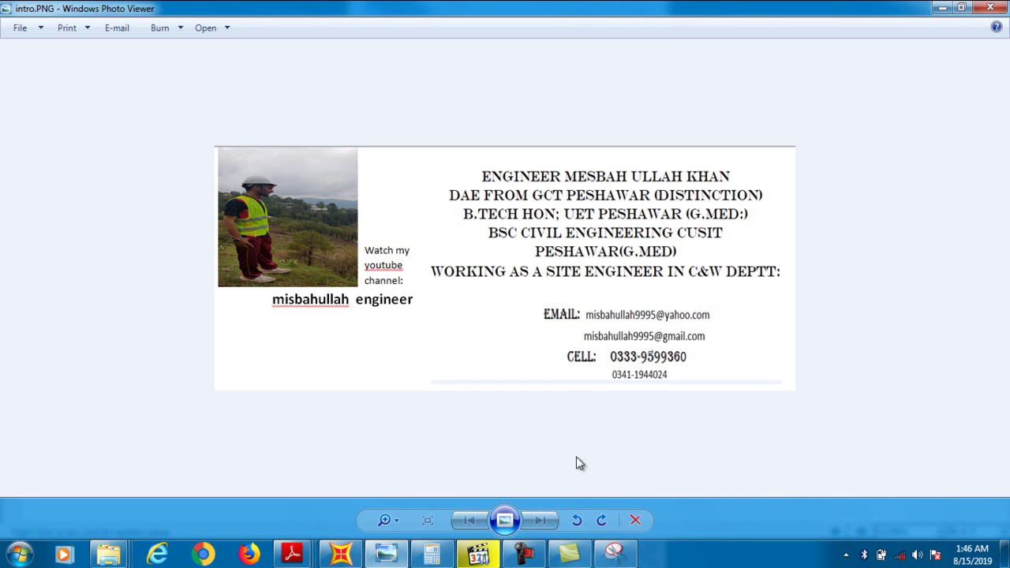
left_click(523, 553)
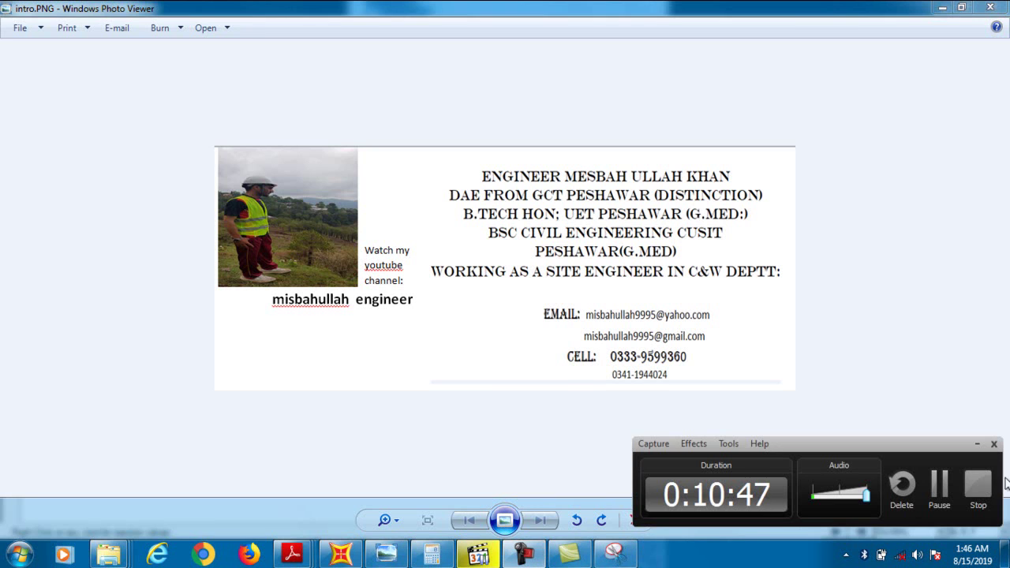